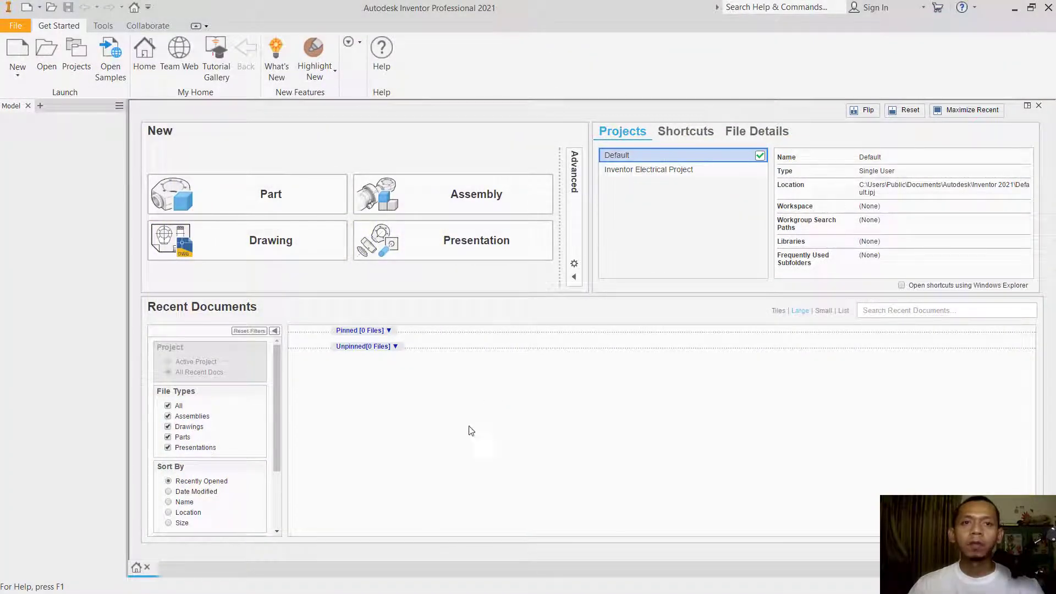
- Create a new empty part document (Part14) from the Get Started home screen
left_click(272, 202)
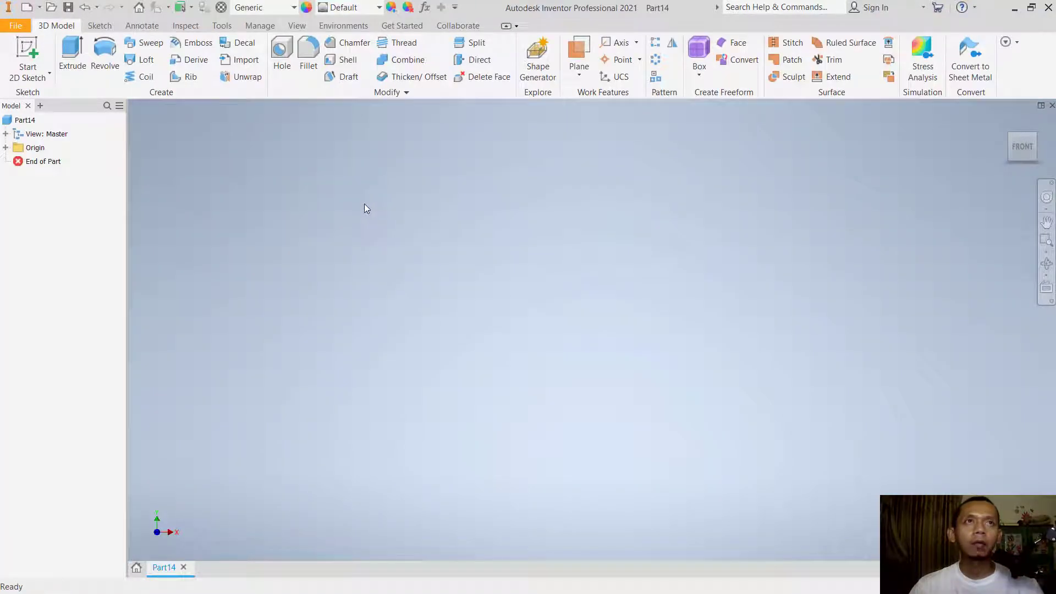
- On the XY plane, sketch three circles of 6, 8 and 10 mm diameter
left_click(27, 59)
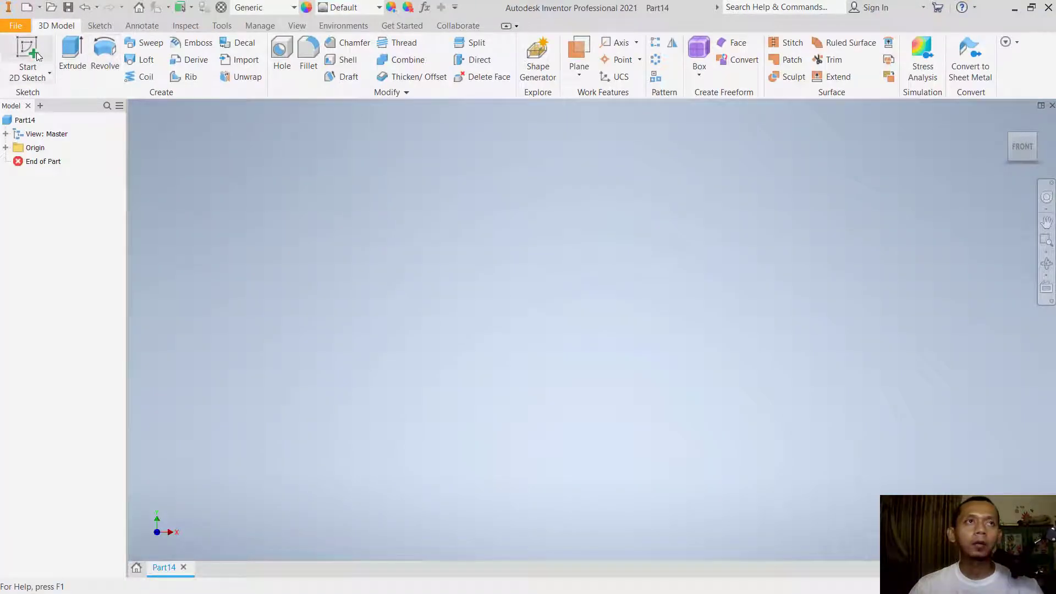
left_click(464, 332)
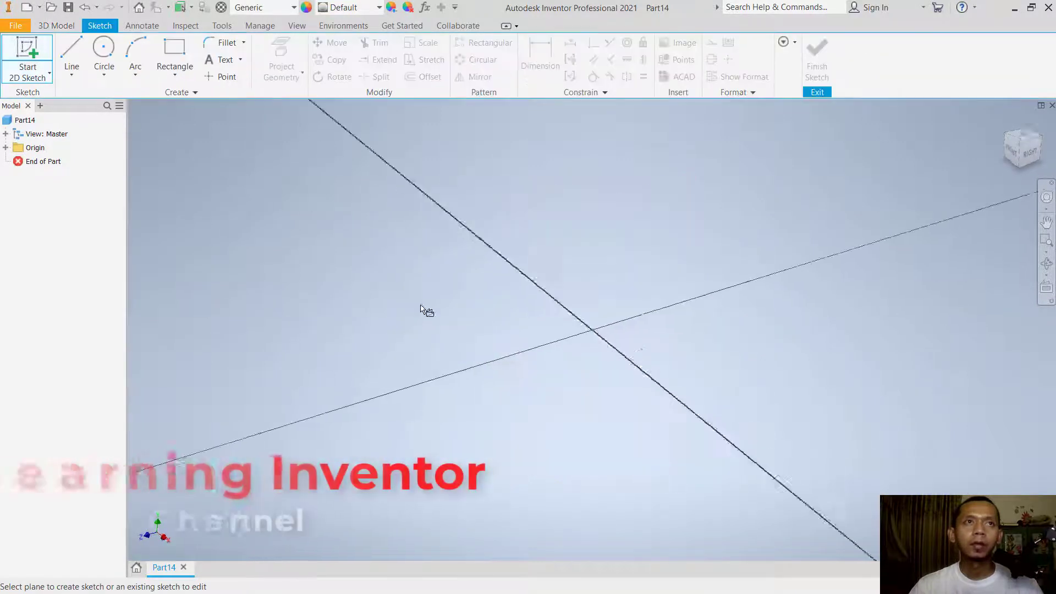
left_click(103, 50)
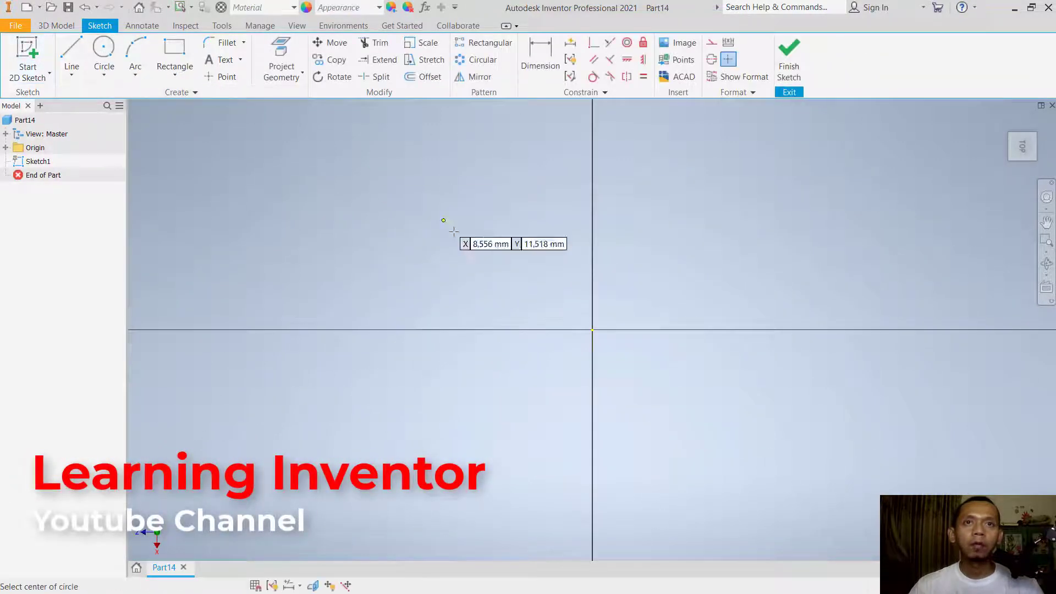
left_click(474, 274)
left_click(494, 302)
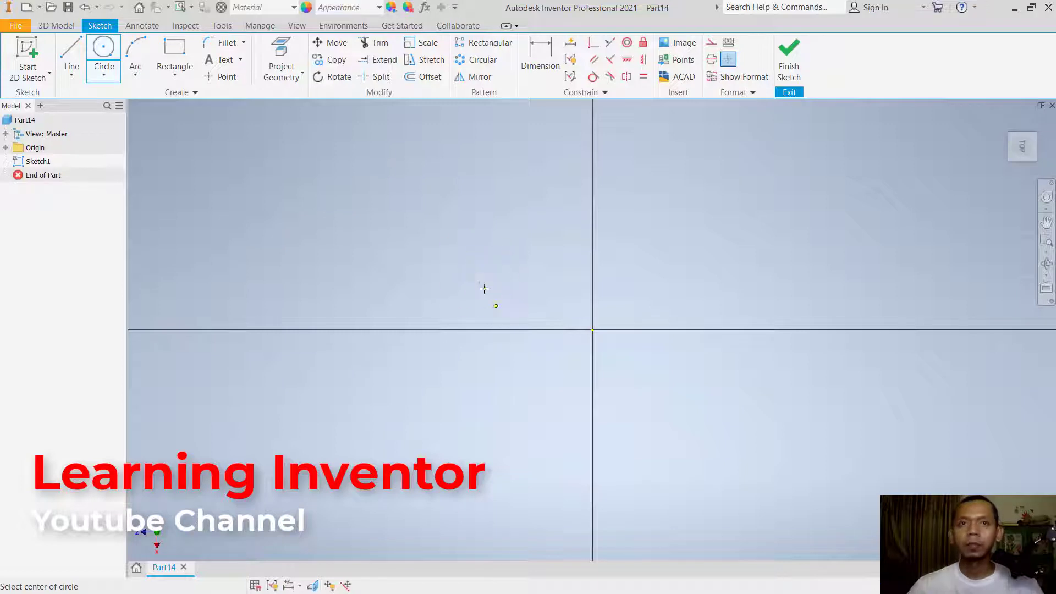
left_click(567, 435)
type("8")
key("Return")
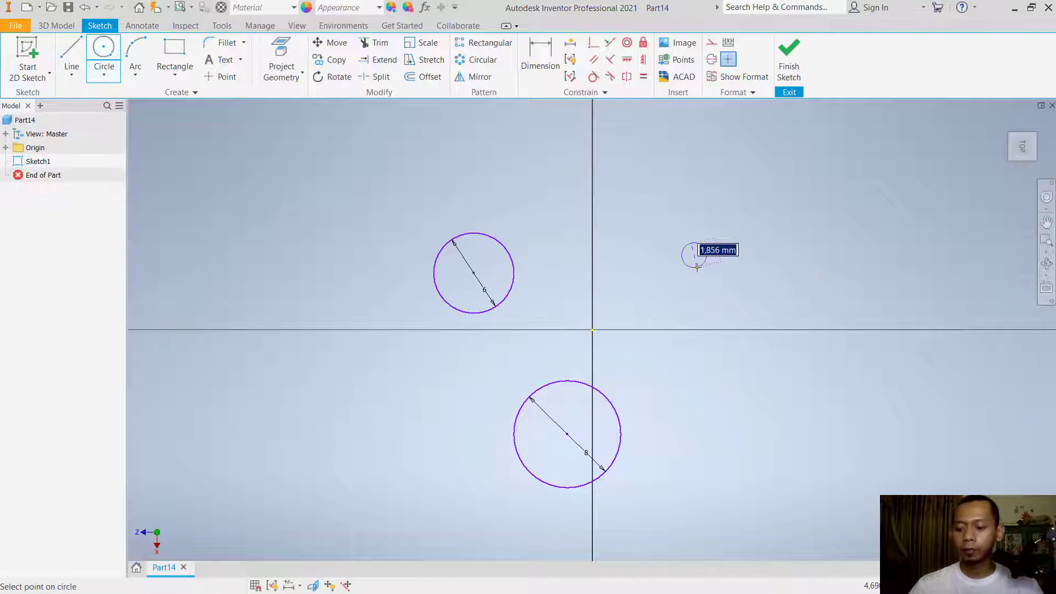
type("10")
key("Return")
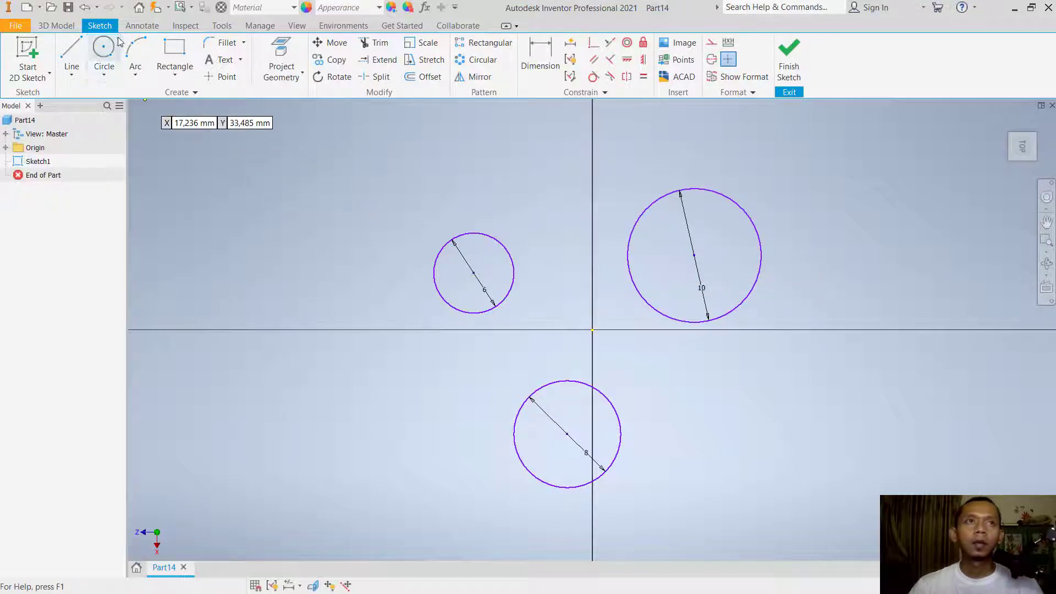
- Draw a rectangle enclosing all three circles and finish the sketch
left_click(169, 48)
left_click(349, 140)
left_click(820, 538)
left_click(789, 54)
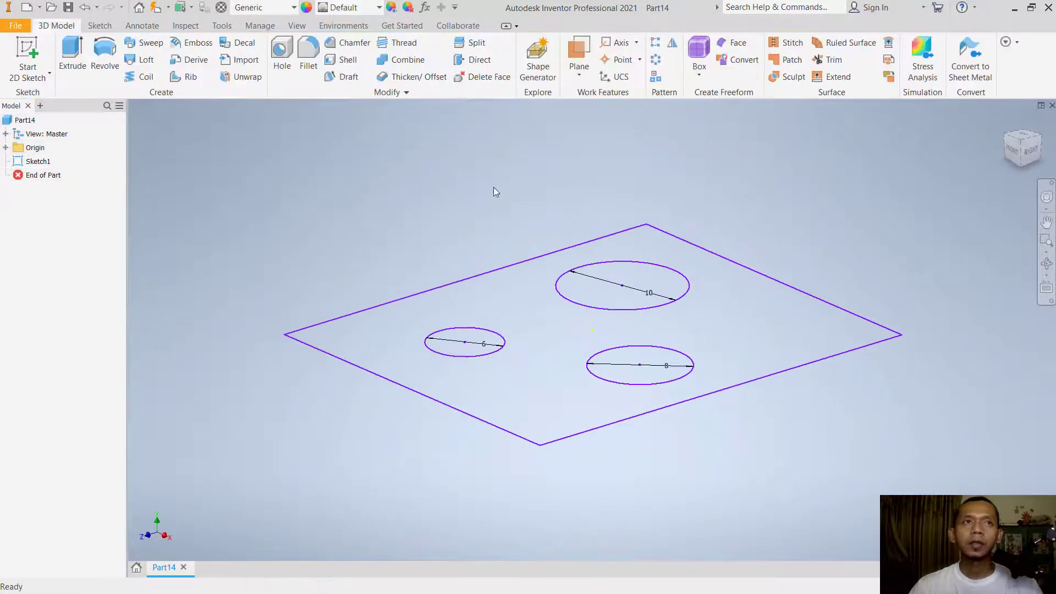
- Extrude the rectangle region 13 mm, leaving the three circles as holes
left_click(73, 58)
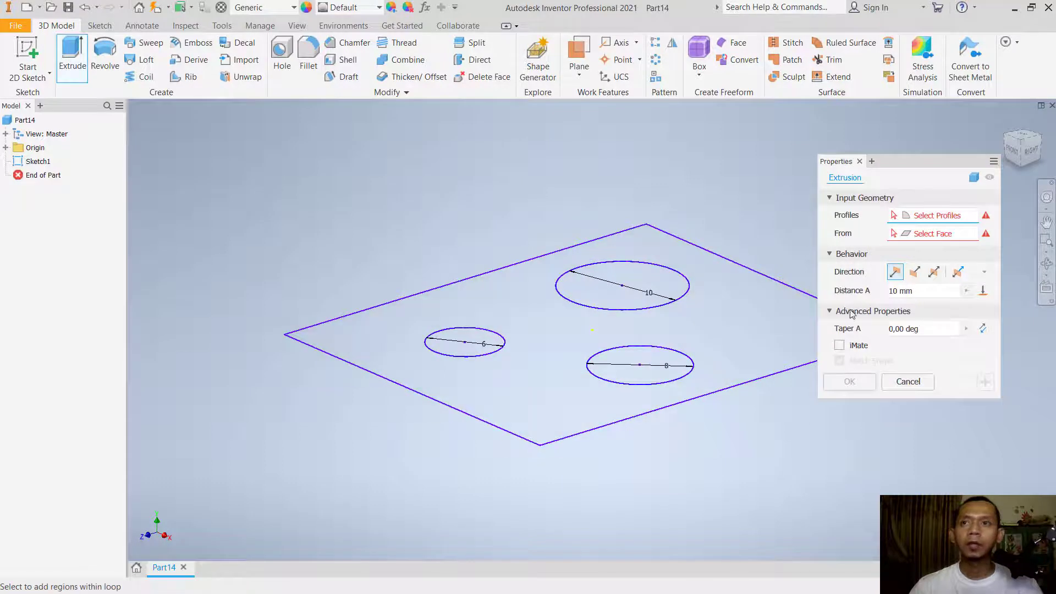
left_click(922, 293)
type("13")
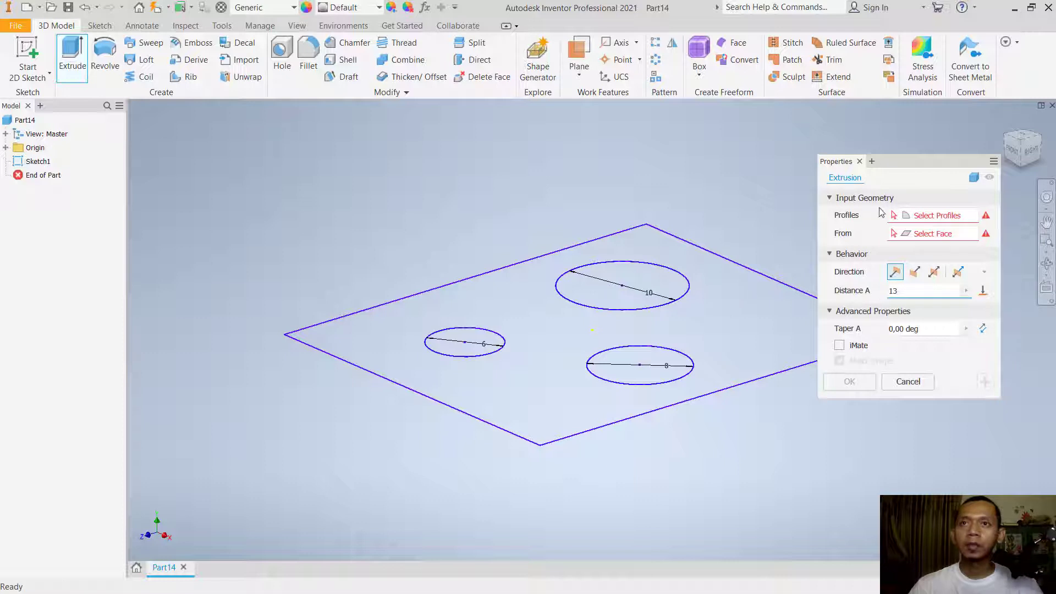
left_click(705, 261)
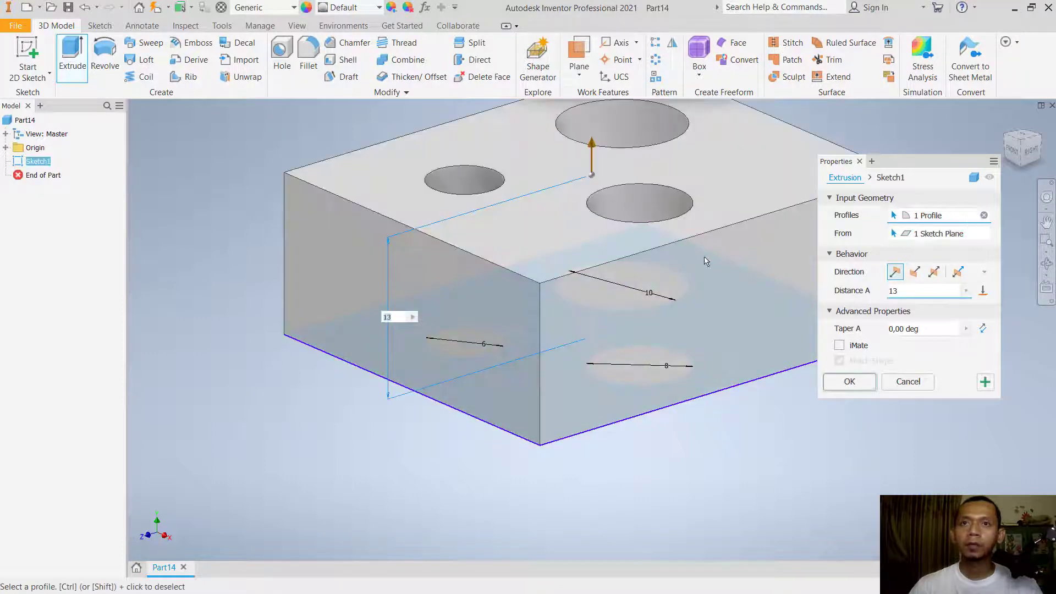
left_click(849, 382)
mouse_move(837, 382)
middle_mouse_down("shift")
mouse_move(956, 328)
mouse_move(955, 283)
mouse_move(946, 285)
middle_mouse_up("shift")
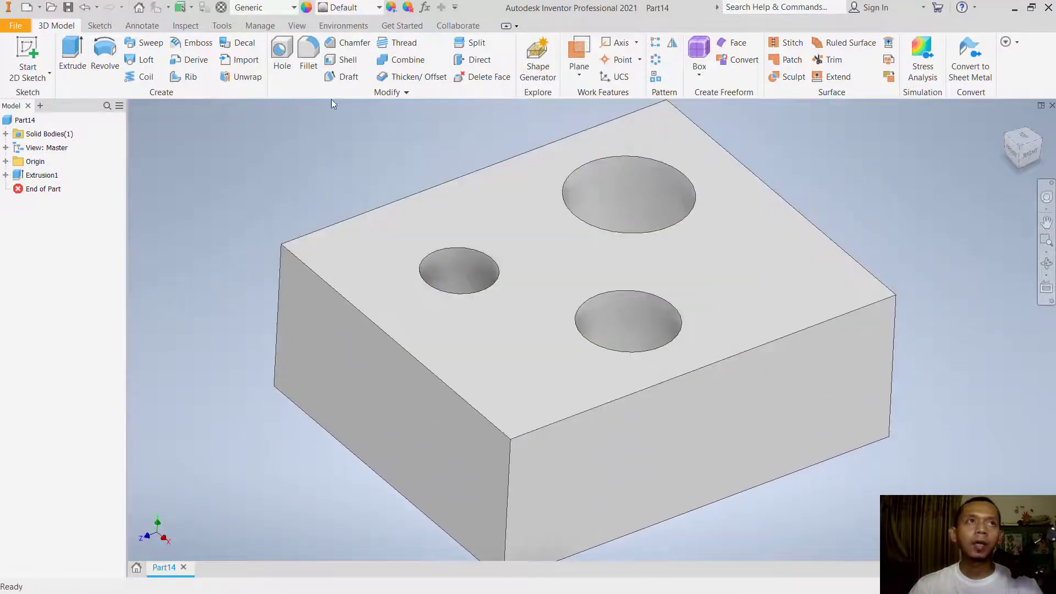
- Save the block as 'example bolts' and close the part
left_click(68, 8)
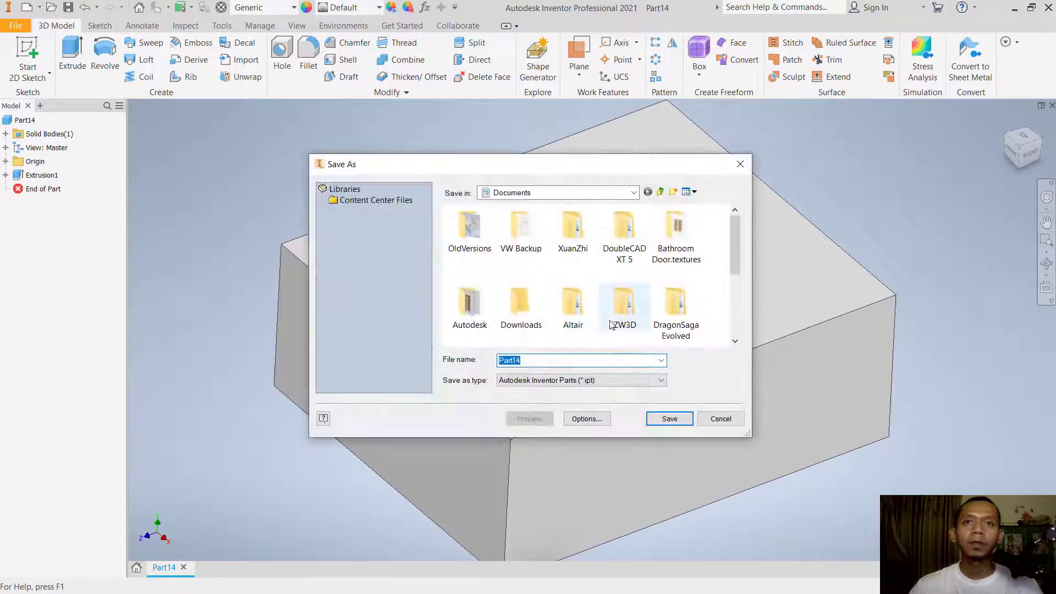
type("example b")
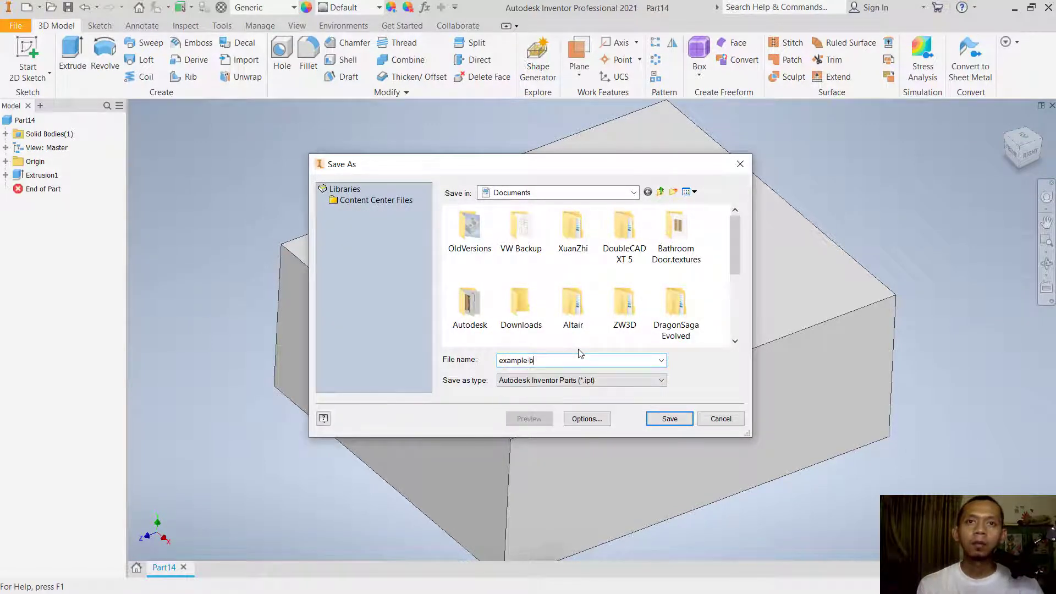
type("olts")
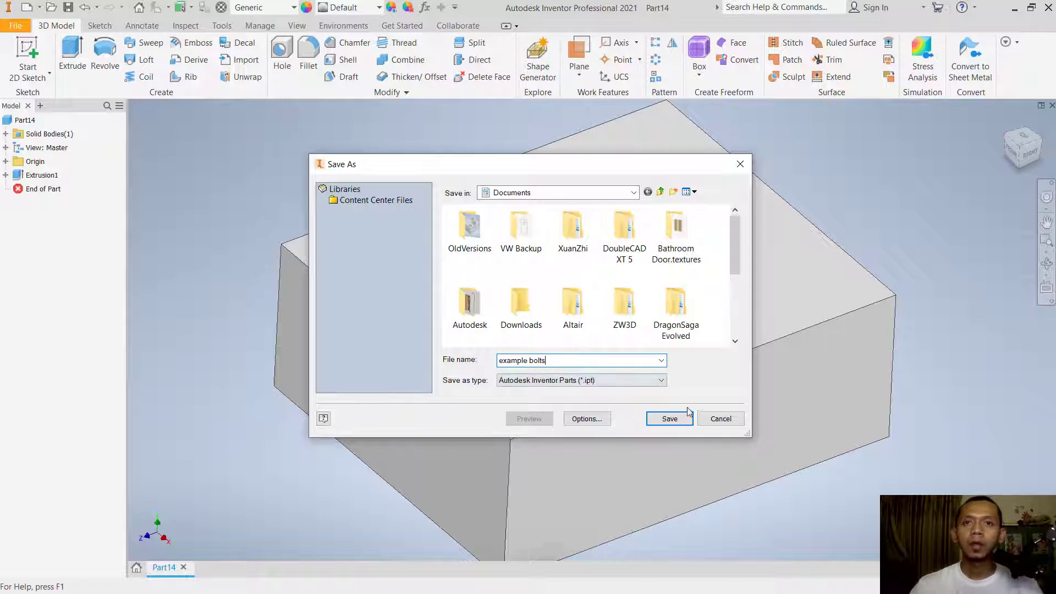
left_click(669, 418)
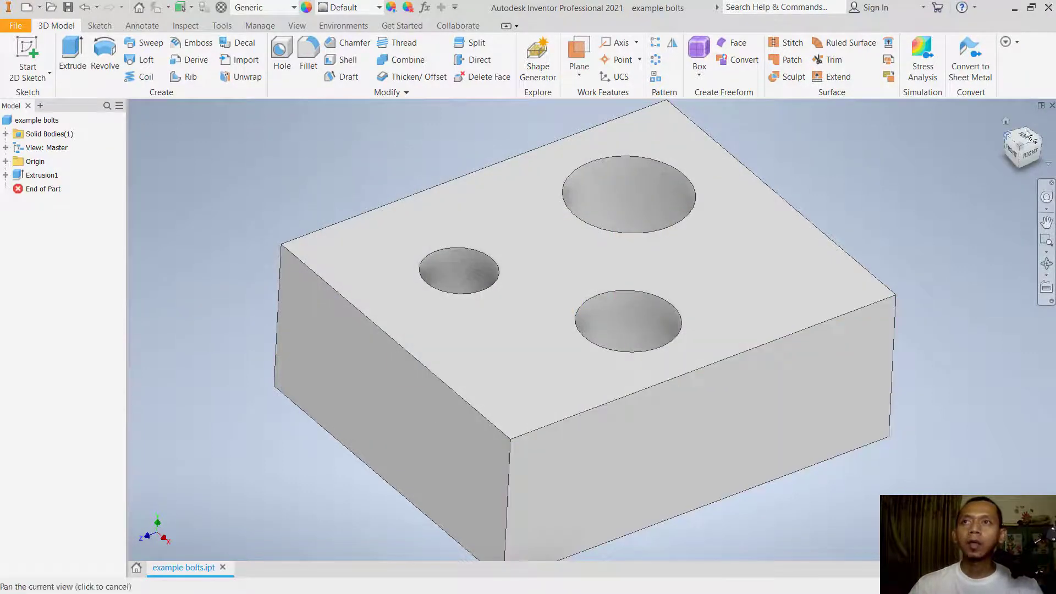
left_click(1052, 106)
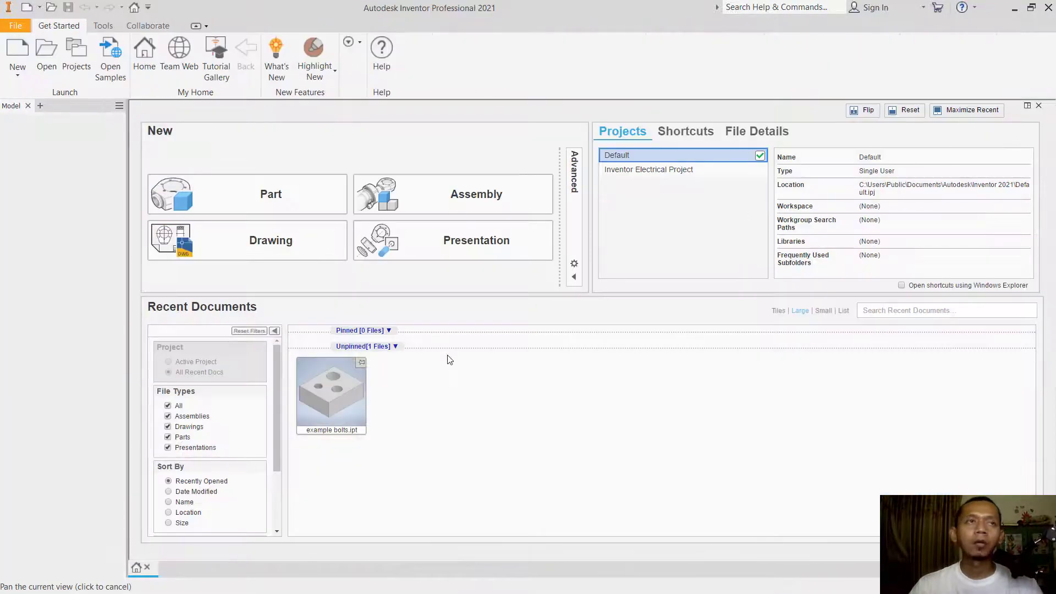
- Create a new assembly from the Standard (mm).iam template
left_click(17, 51)
left_click(643, 303)
left_click(827, 536)
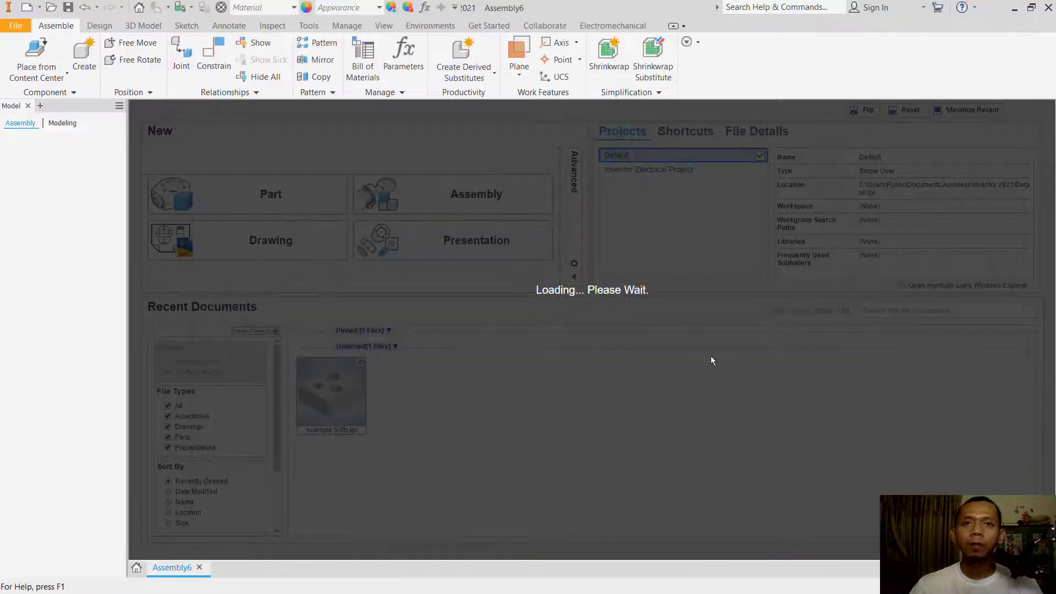
left_click(65, 76)
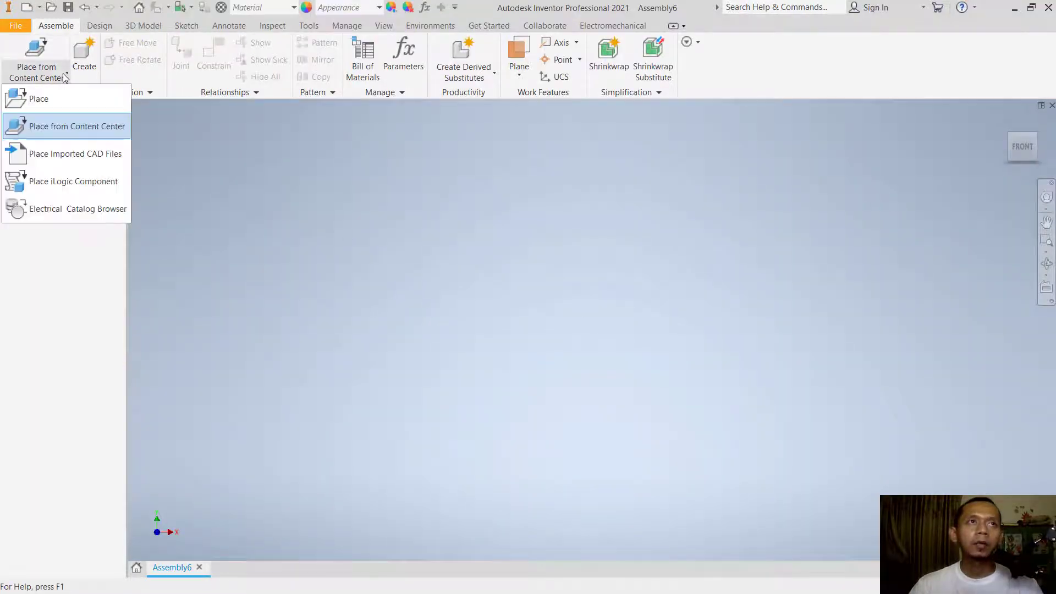
- In Place Component, select the example bolts part from Libraries > Documents
left_click(38, 98)
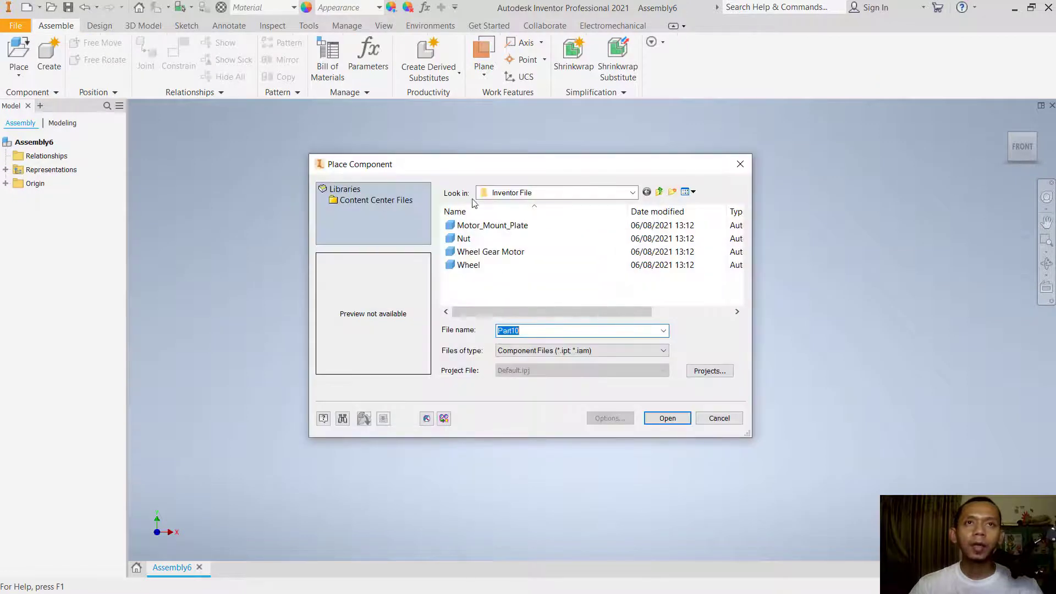
left_click(523, 195)
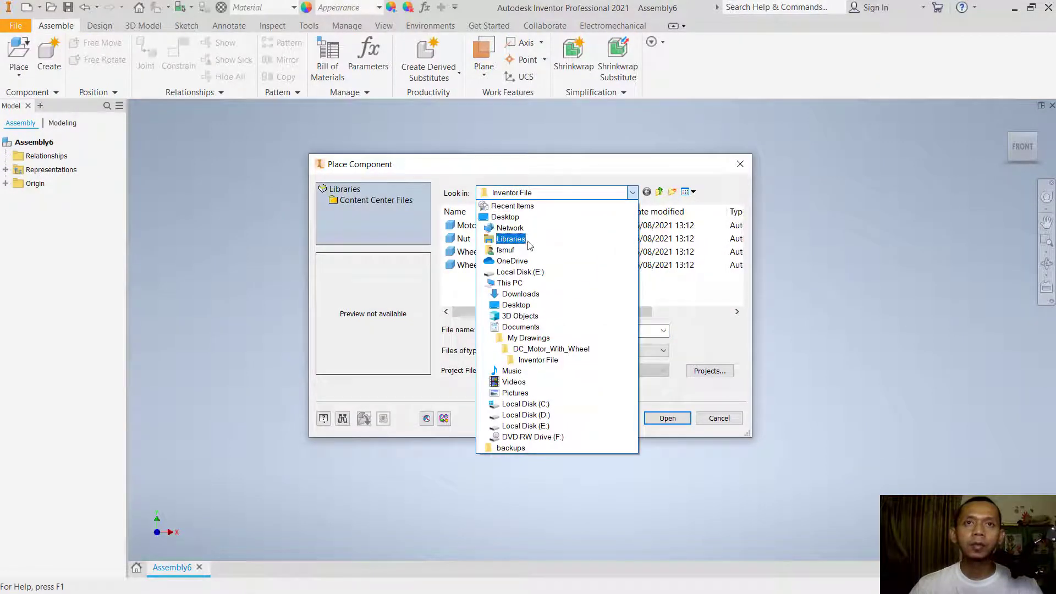
left_click(529, 242)
double_click(542, 250)
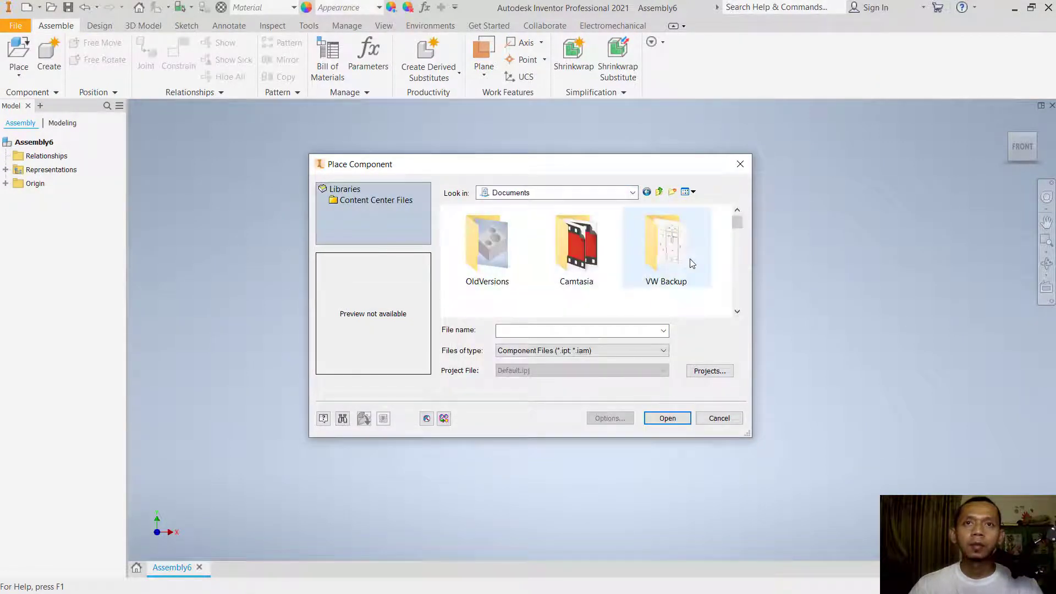
left_click_drag(737, 220, 732, 308)
left_click(573, 285)
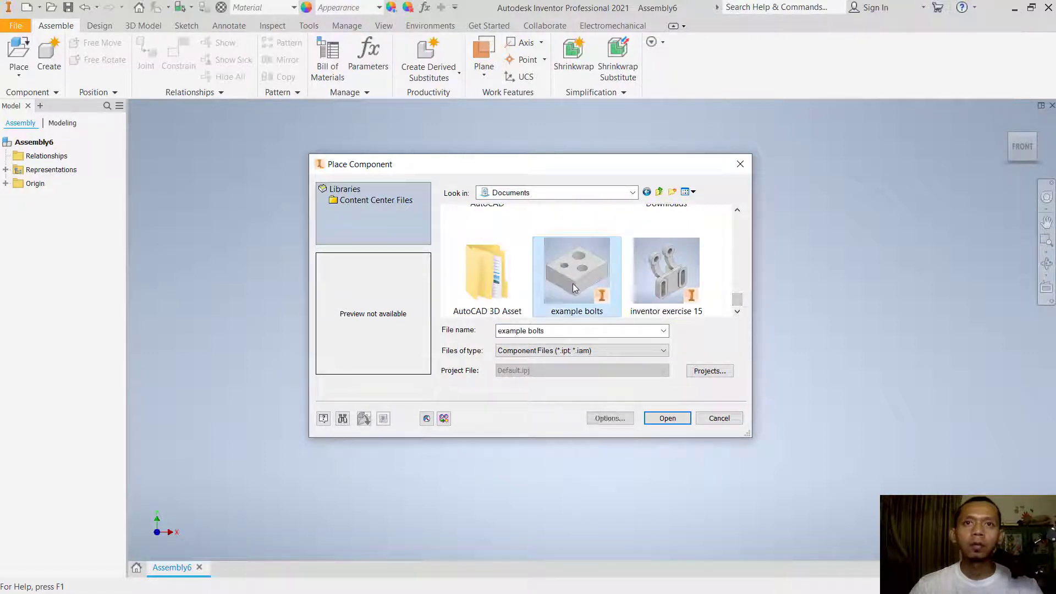
- Place a single example bolts block in the assembly and orbit to view it
left_click(670, 420)
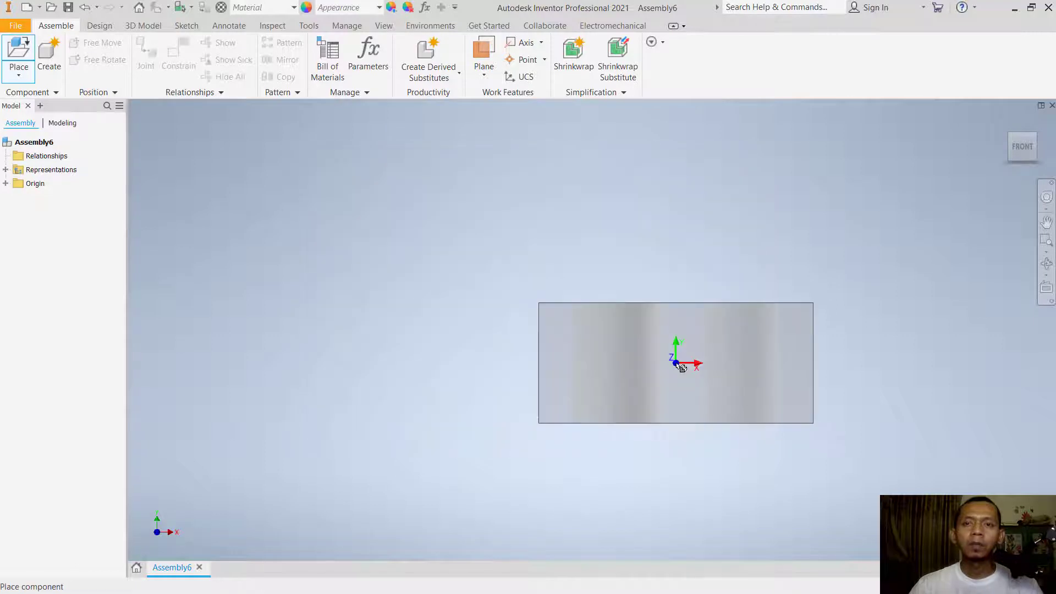
left_click(575, 314)
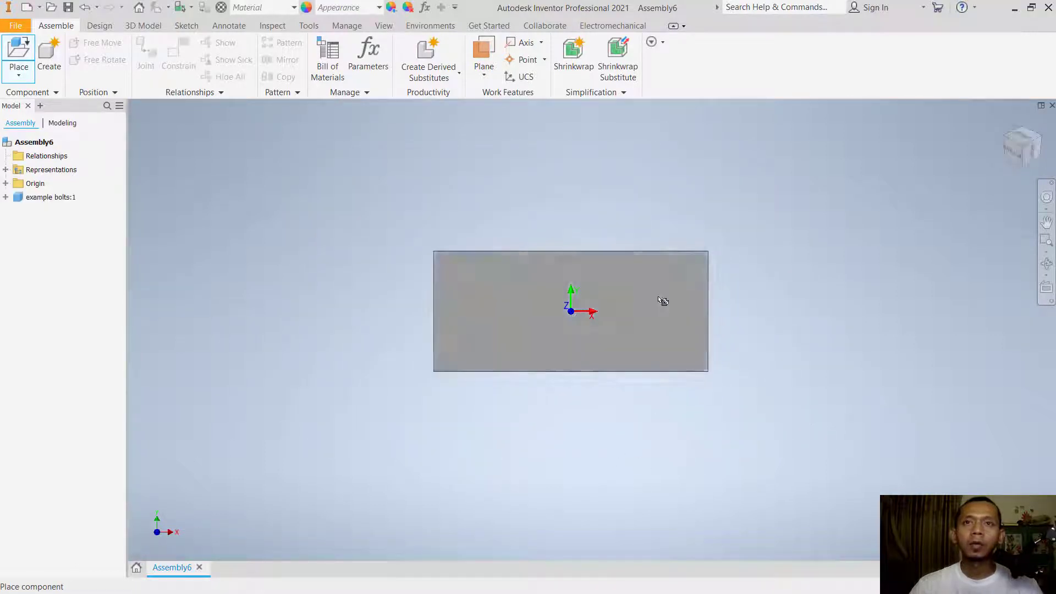
key("Escape")
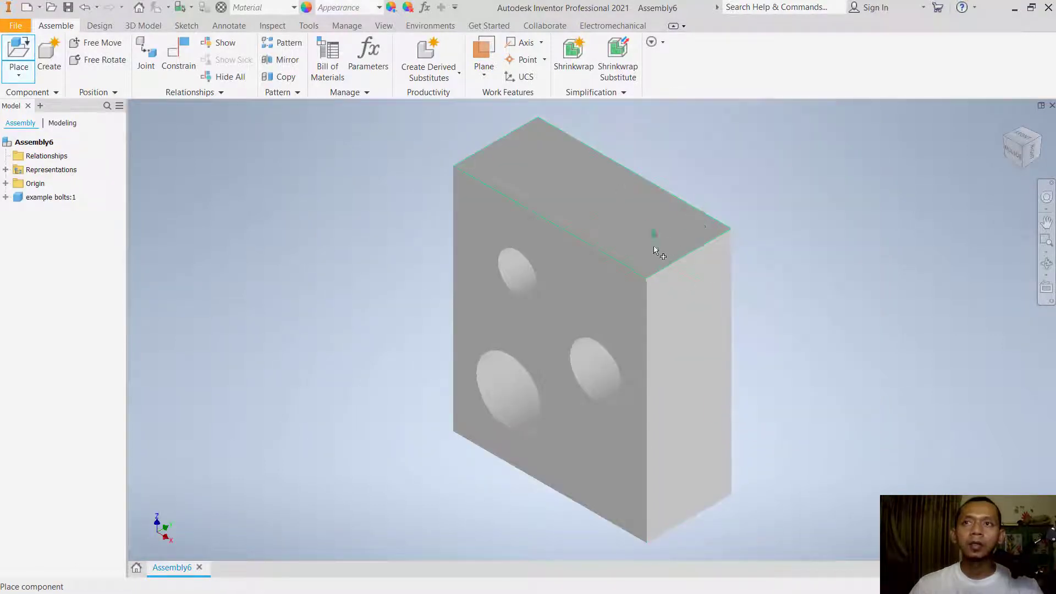
mouse_move(656, 240)
middle_mouse_down("shift")
mouse_move(715, 181)
mouse_move(484, 157)
mouse_move(578, 154)
mouse_move(655, 309)
mouse_move(625, 344)
middle_mouse_up("shift")
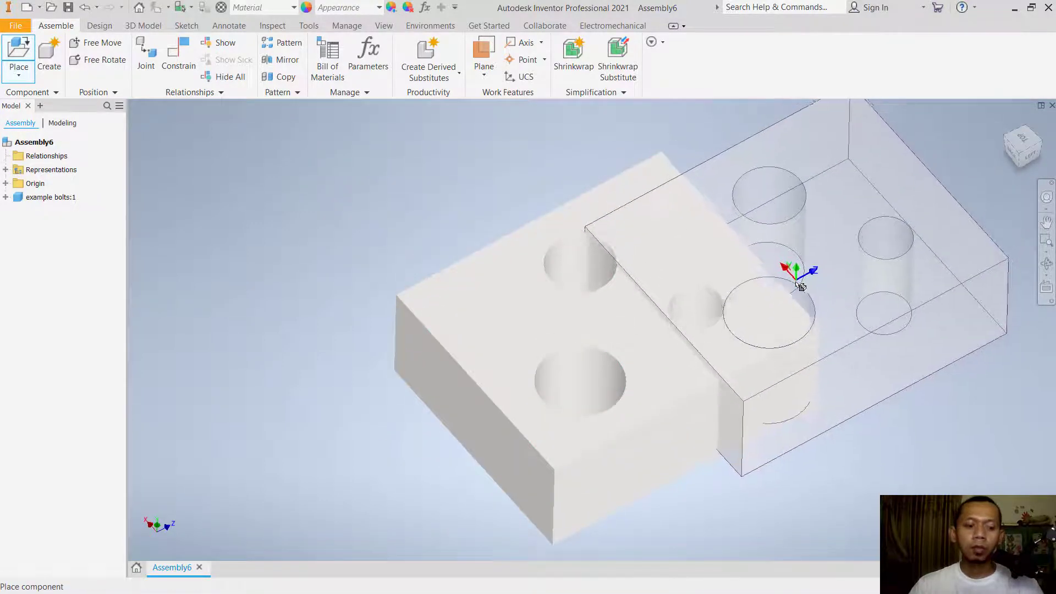
key("Escape")
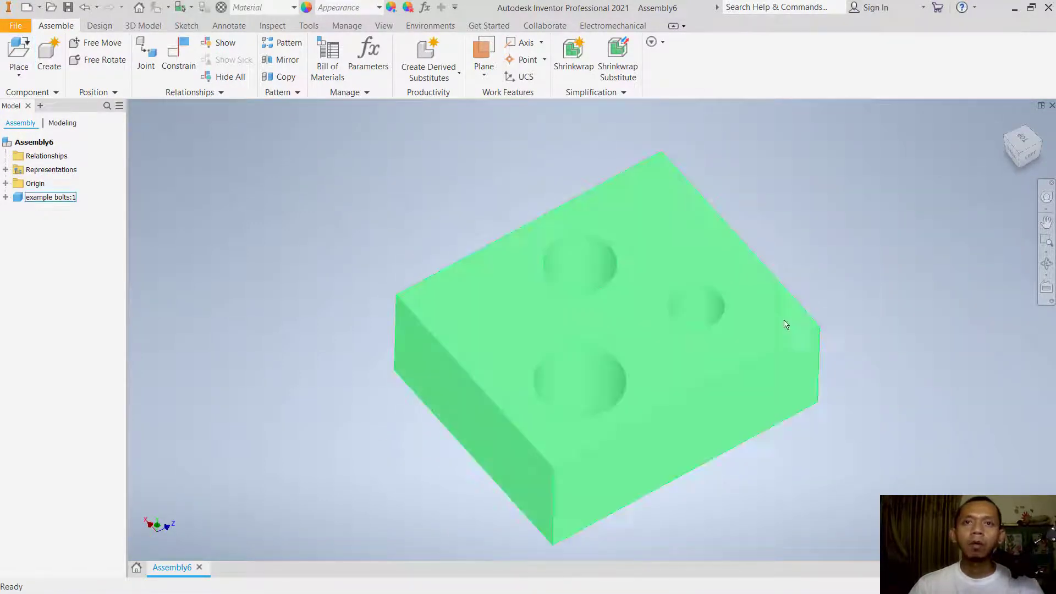
mouse_move(768, 333)
middle_mouse_down("shift")
mouse_move(610, 396)
mouse_move(808, 407)
mouse_move(830, 372)
mouse_move(452, 227)
middle_mouse_up("shift")
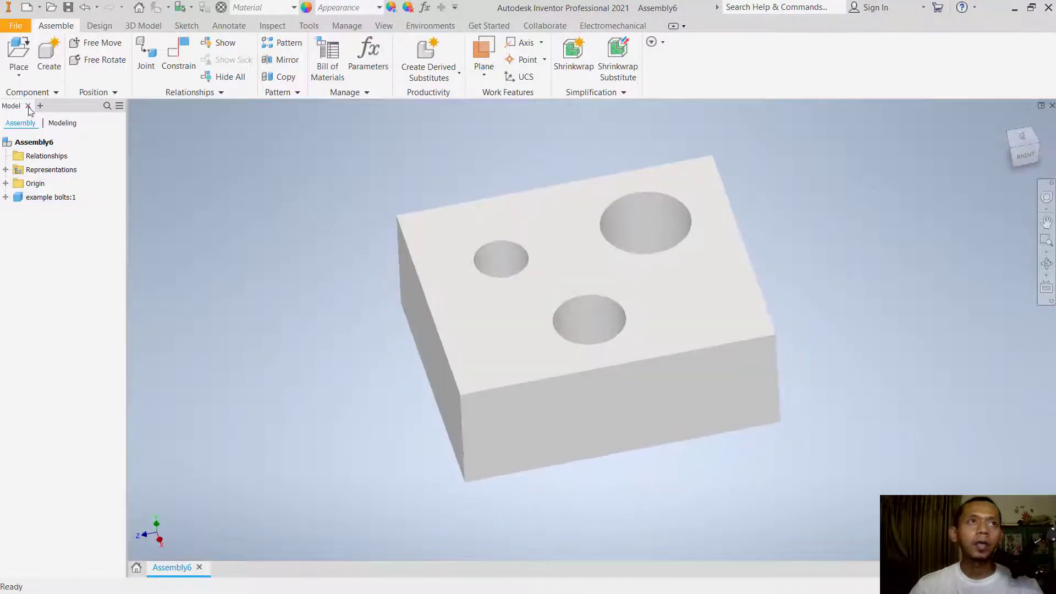
- From Content Center, pick the AS 1110 - Metric bolt under Fasteners > Bolts > Hex Head
left_click(18, 76)
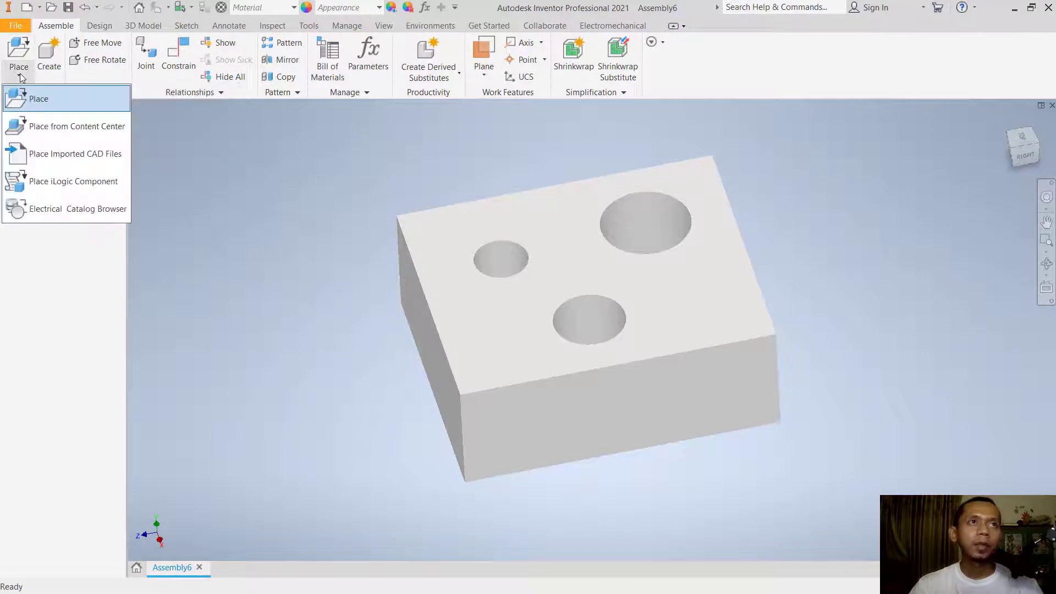
left_click(84, 132)
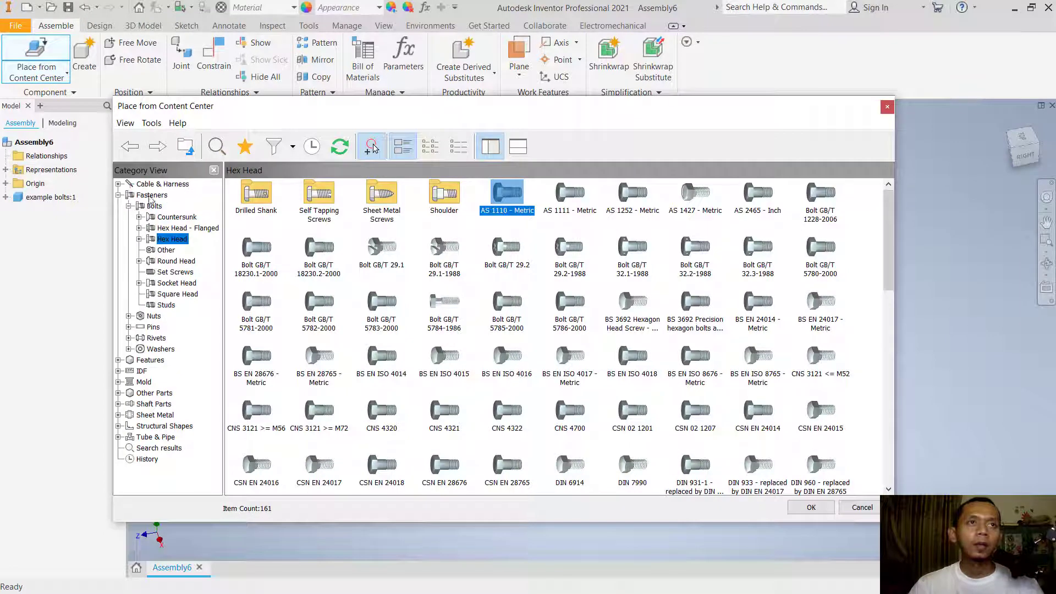
left_click(151, 197)
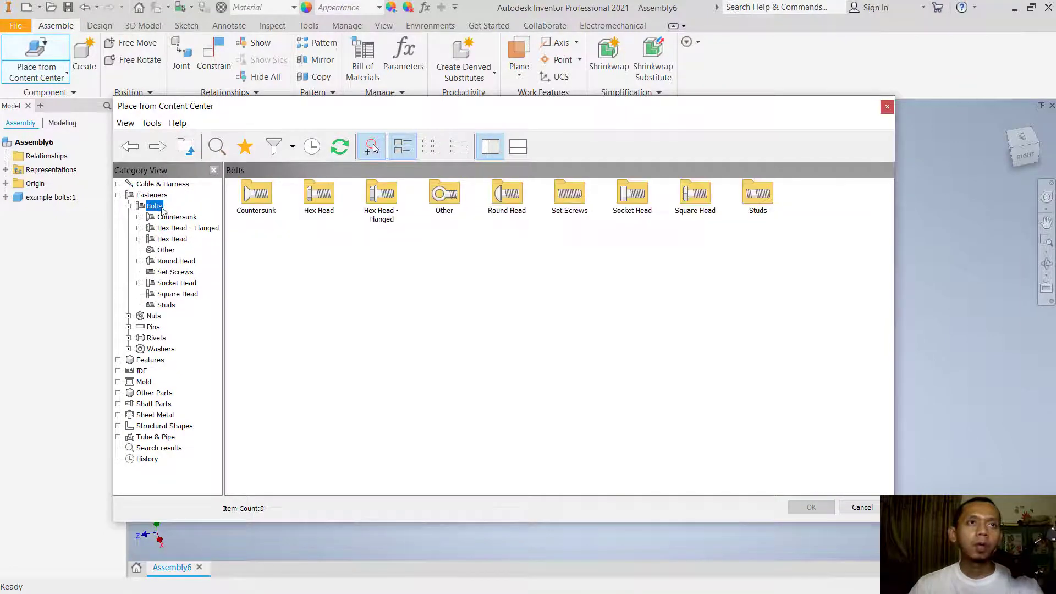
left_click(173, 240)
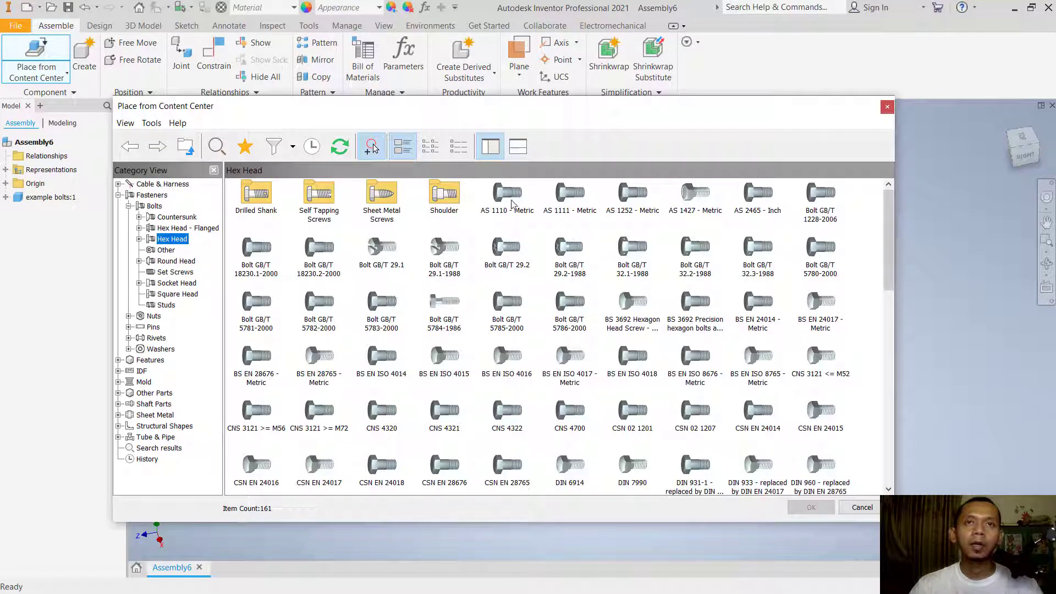
double_click(509, 203)
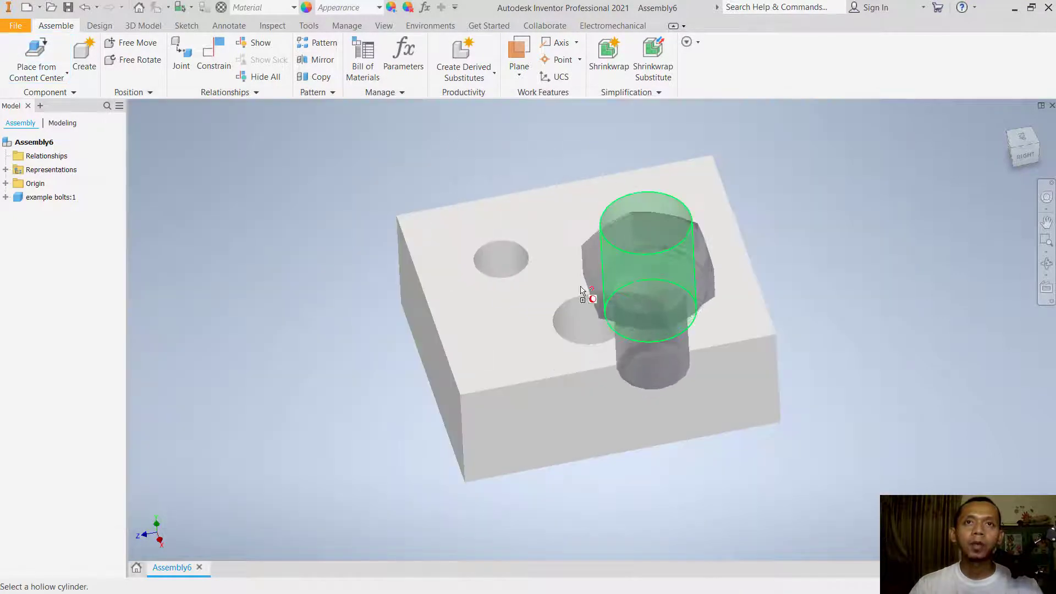
- Drop the bolt into the smallest hole and set its size to M6 x 16
right_click(504, 262)
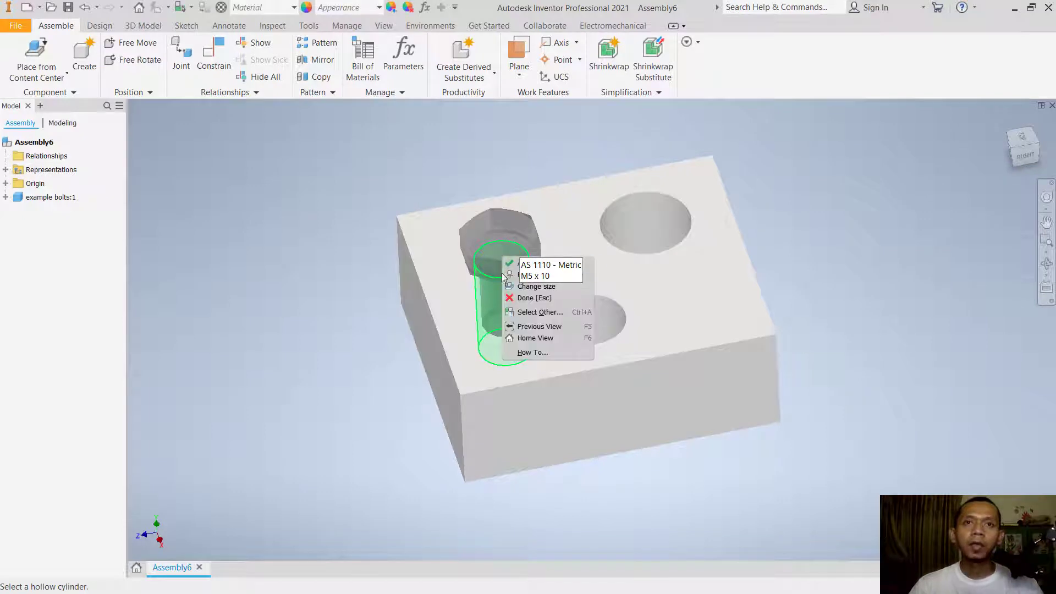
left_click(532, 277)
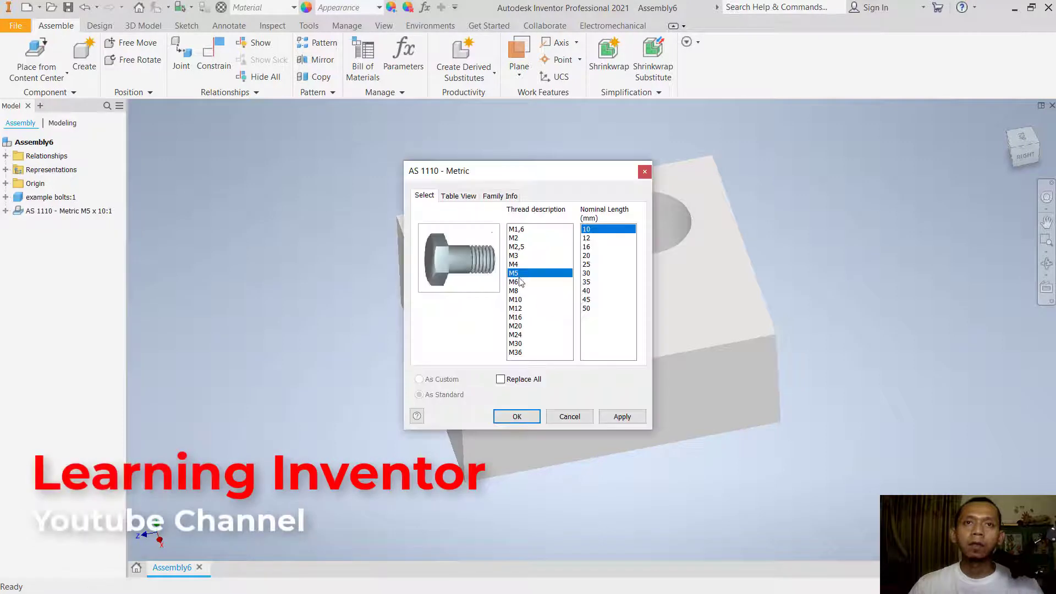
left_click(514, 283)
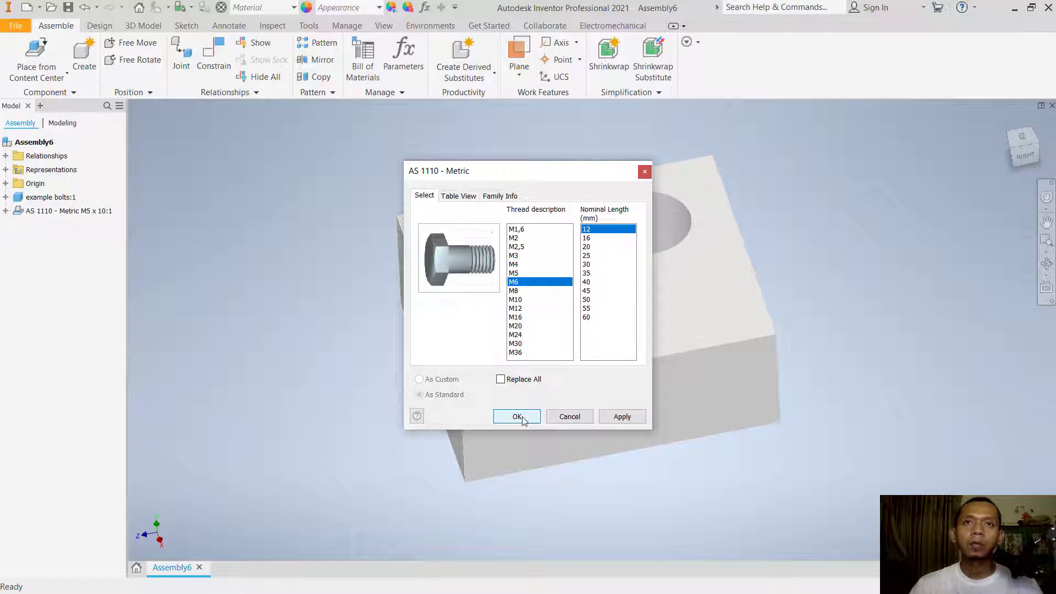
left_click(593, 240)
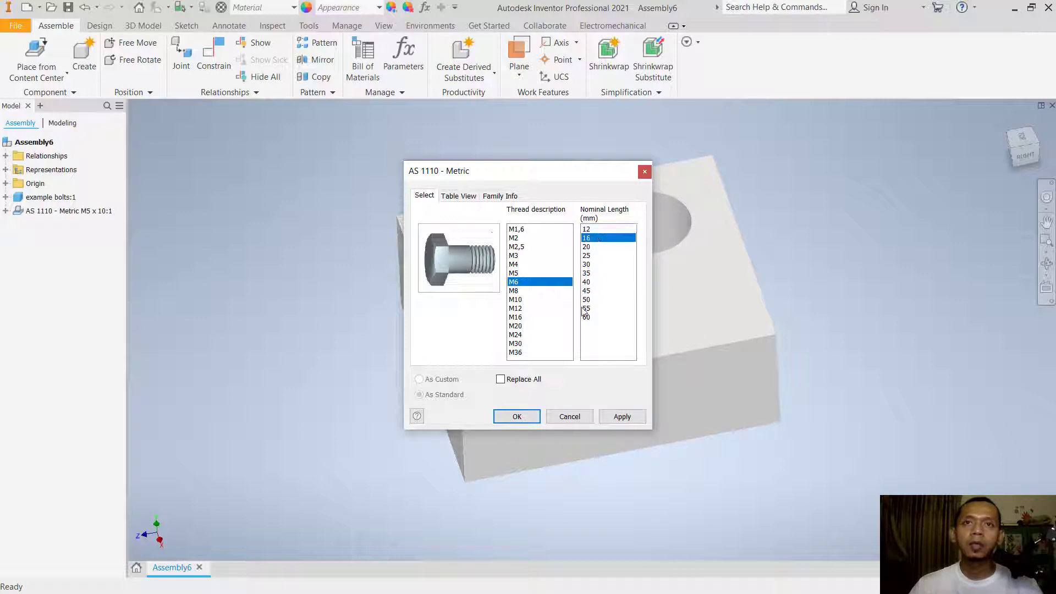
left_click(516, 416)
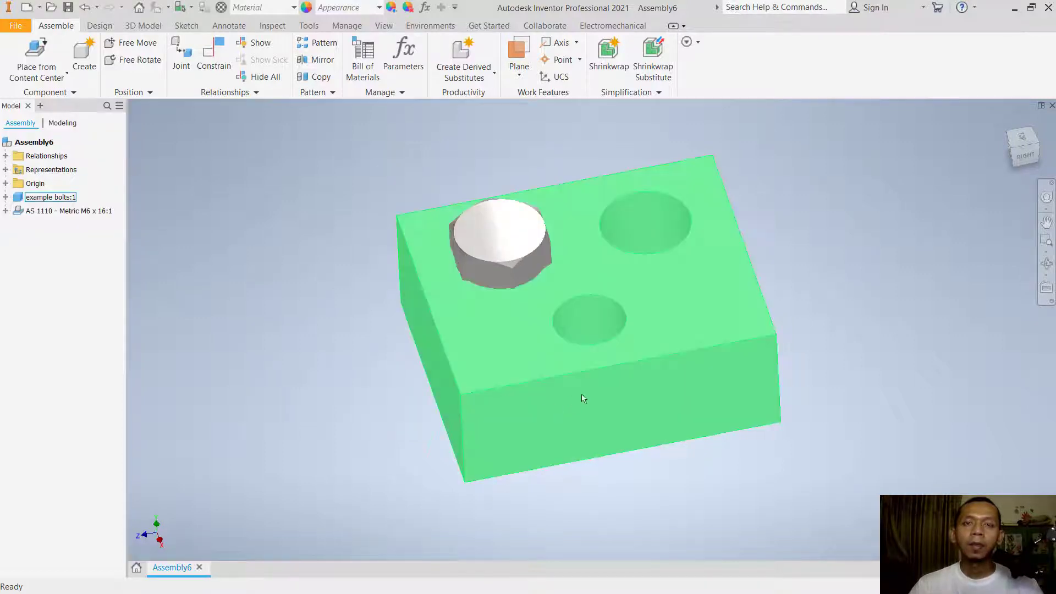
- Place another AS 1110 - Metric bolt in the middle hole, sized M8 x 16
mouse_move(523, 406)
middle_mouse_down("shift")
mouse_move(528, 355)
mouse_move(553, 344)
mouse_move(576, 282)
mouse_move(573, 365)
middle_mouse_up("shift")
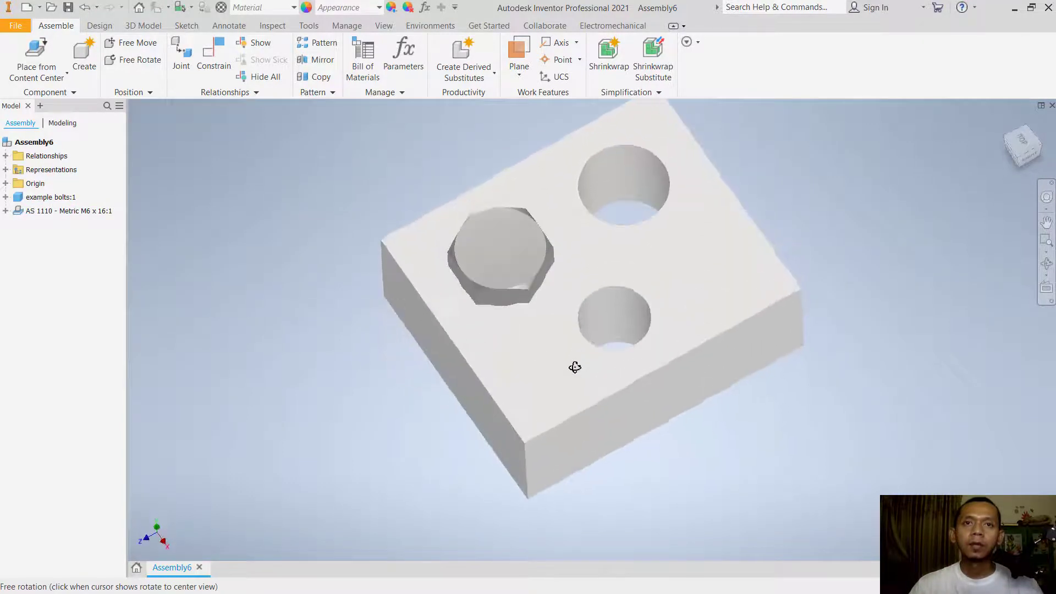
left_click(34, 55)
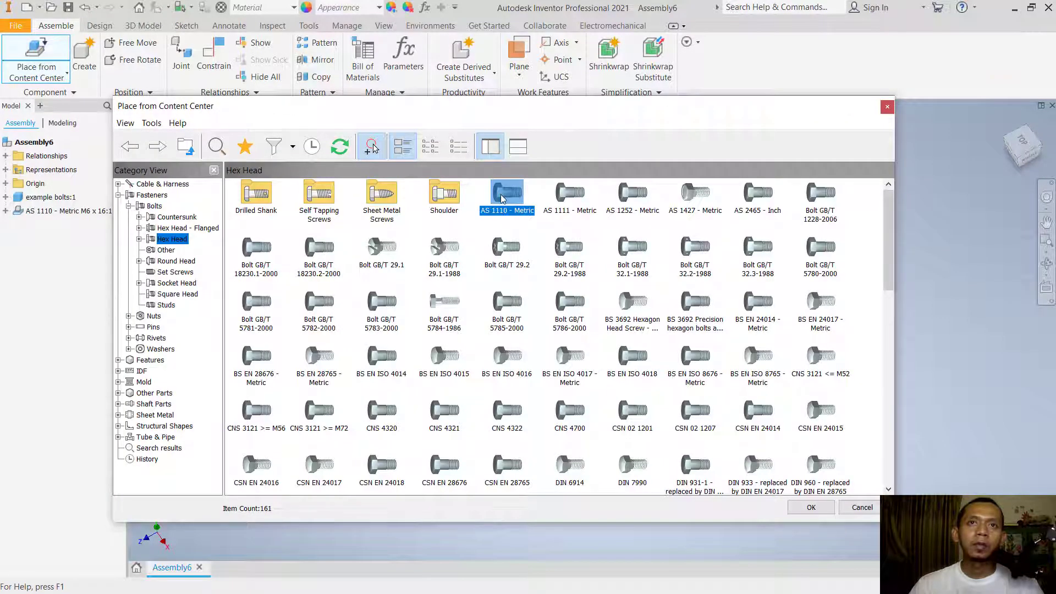
double_click(503, 198)
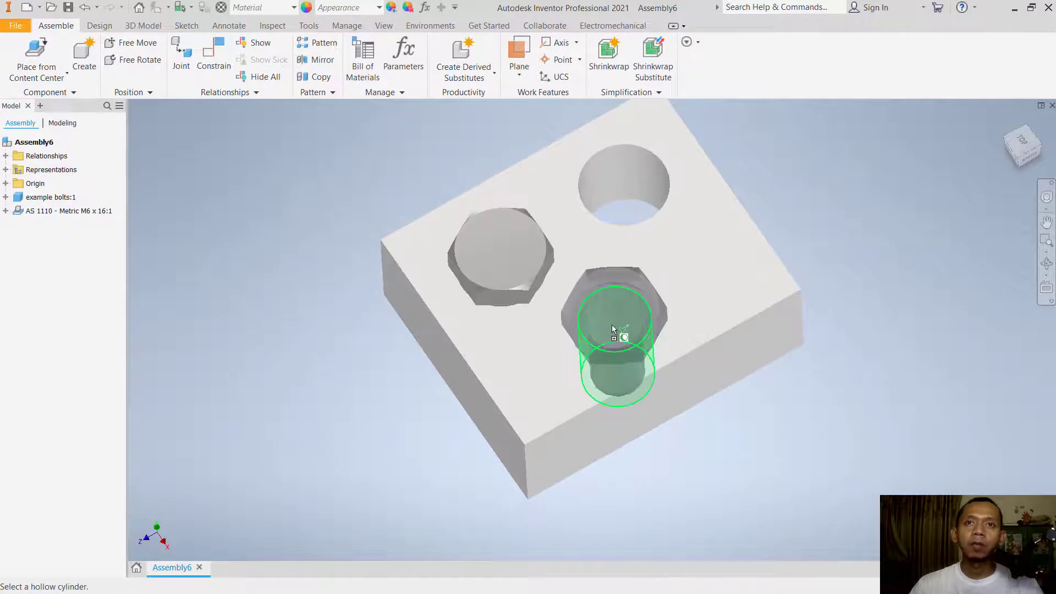
right_click(611, 325)
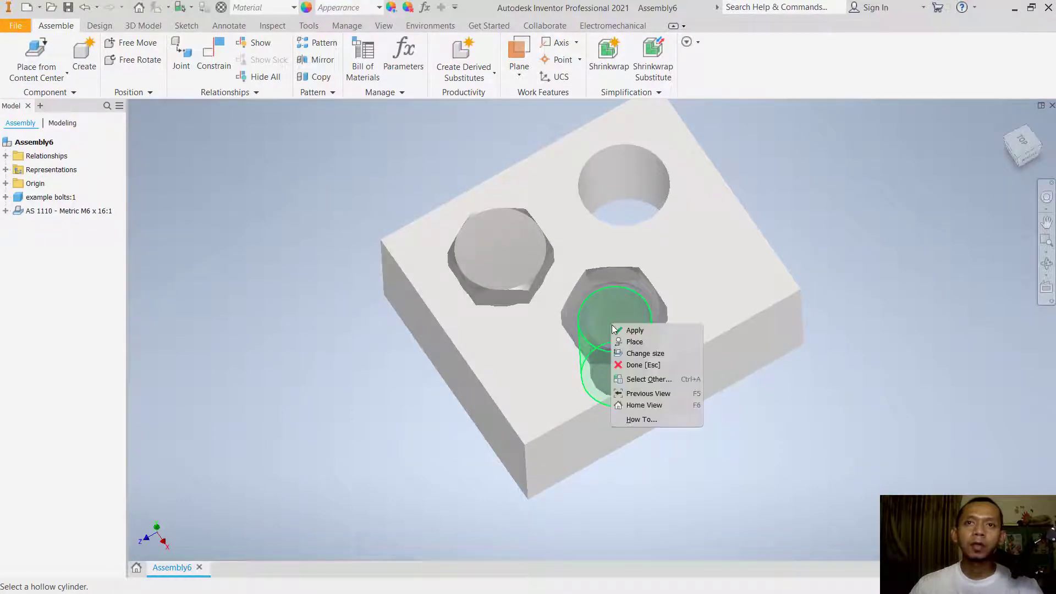
left_click(643, 365)
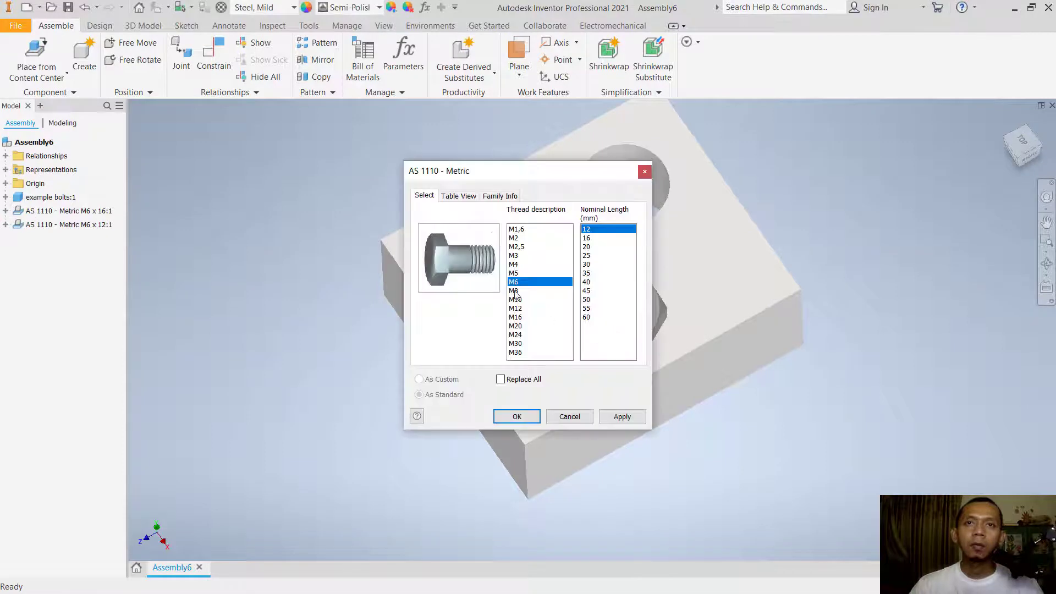
left_click(514, 291)
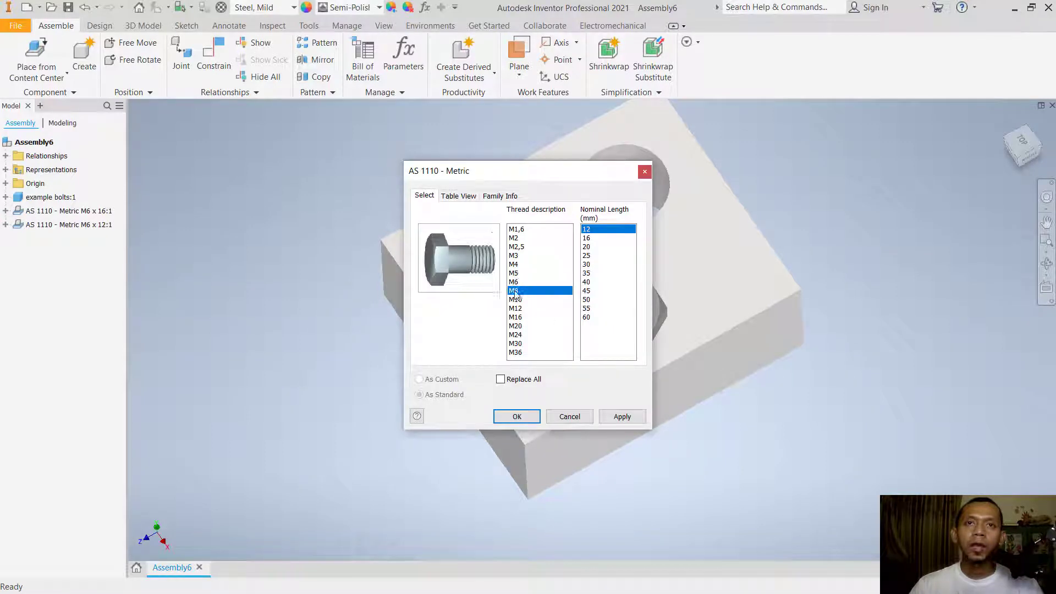
left_click(592, 240)
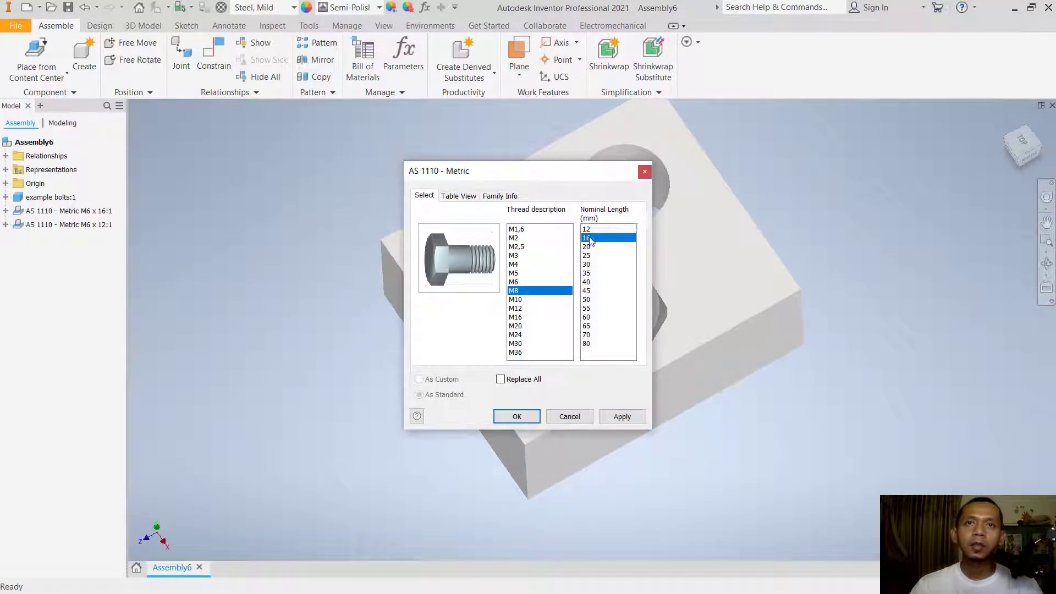
left_click(516, 417)
- Orbit the assembly to inspect the seated bolts, ending at a top view
mouse_move(673, 394)
middle_mouse_down("shift")
mouse_move(651, 322)
mouse_move(636, 373)
middle_mouse_up("shift")
middle_click_drag(686, 264, 668, 349, "shift")
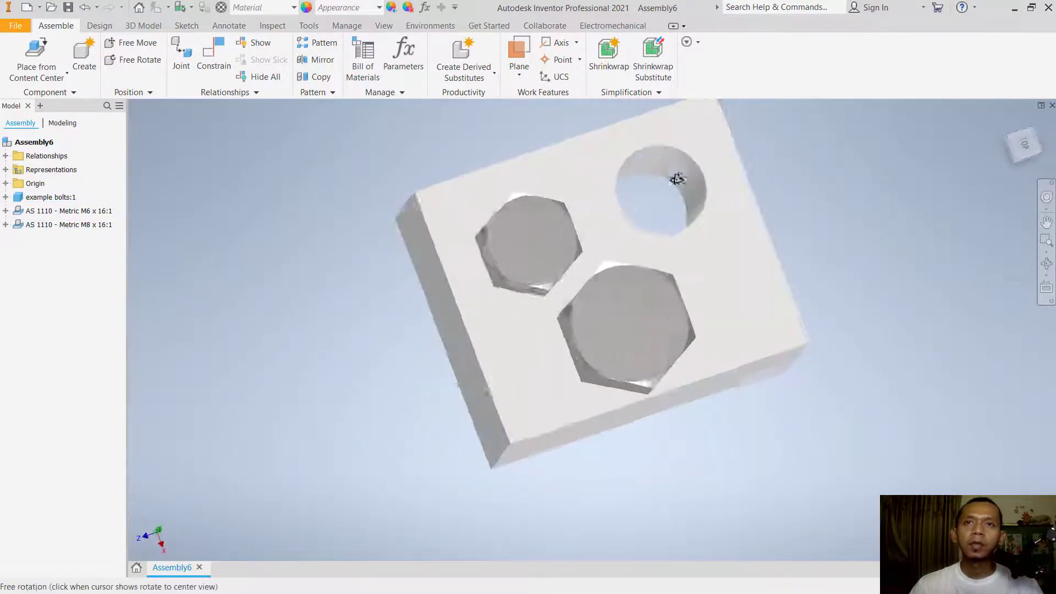
middle_click_drag(682, 226, 669, 158, "shift")
middle_click_drag(658, 216, 628, 242, "shift")
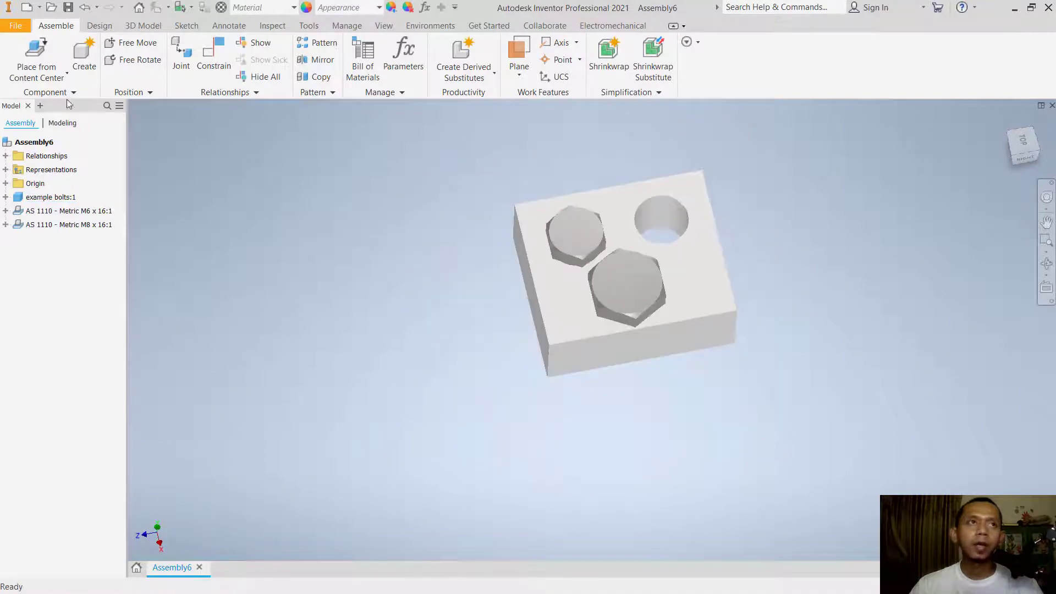
- Place an AS 1110 Metric M10 x 16 hex bolt from Content Center in the largest hole
left_click(36, 51)
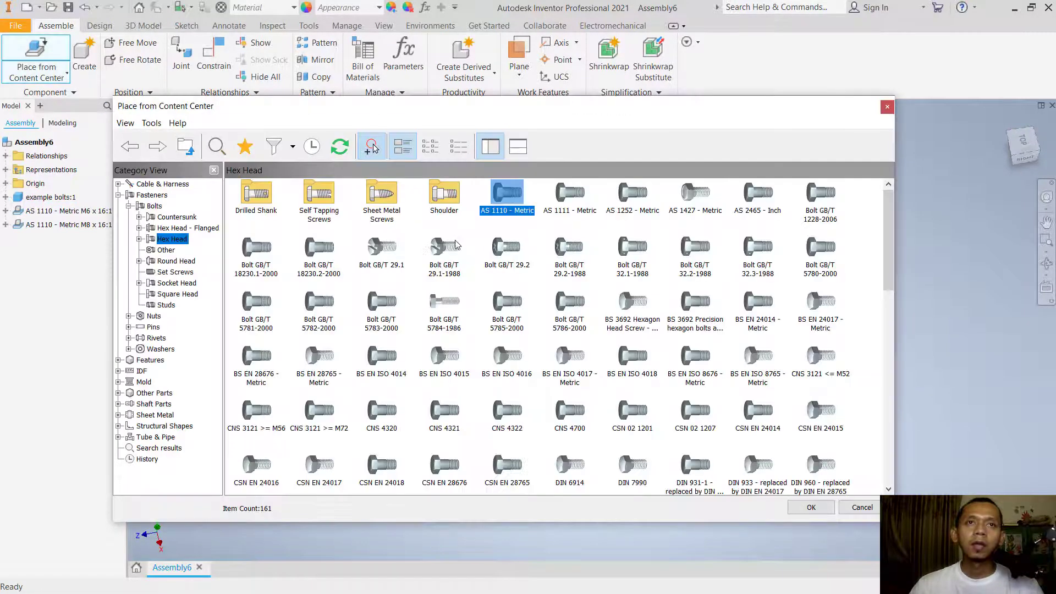
double_click(502, 201)
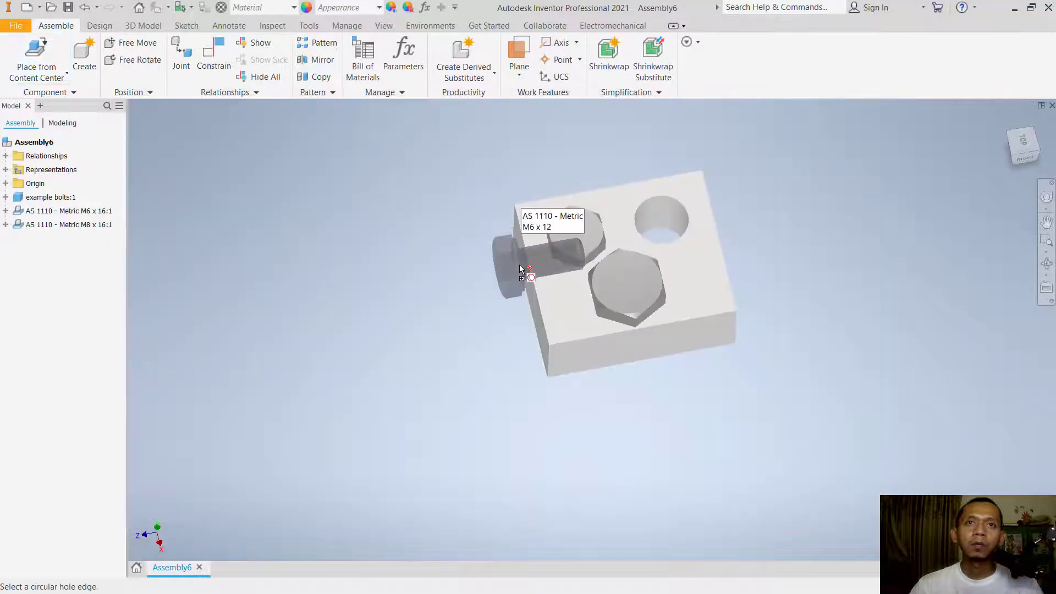
right_click(658, 223)
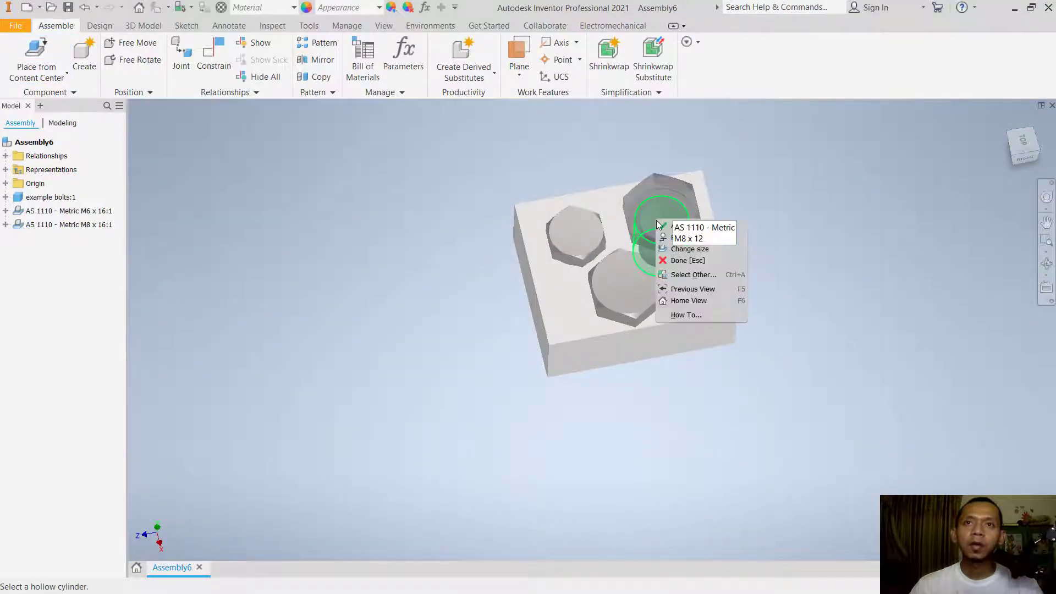
left_click(703, 251)
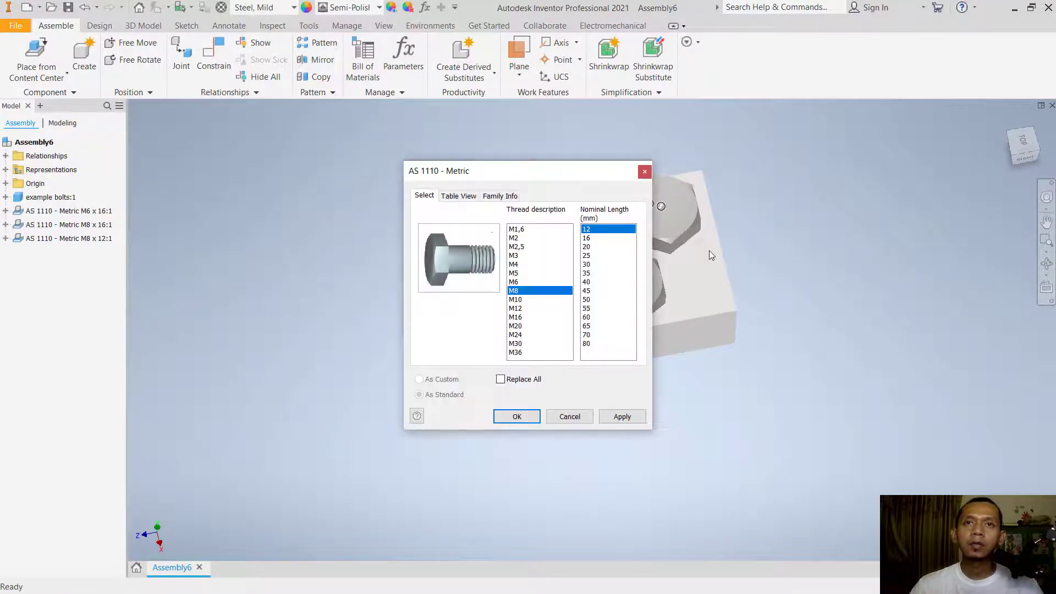
left_click(528, 300)
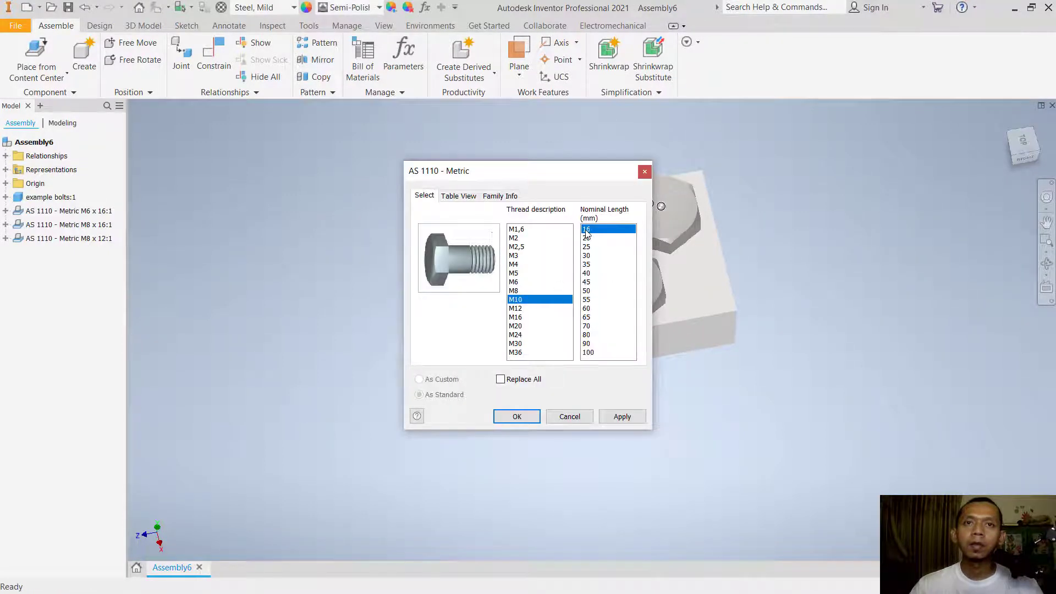
left_click(518, 416)
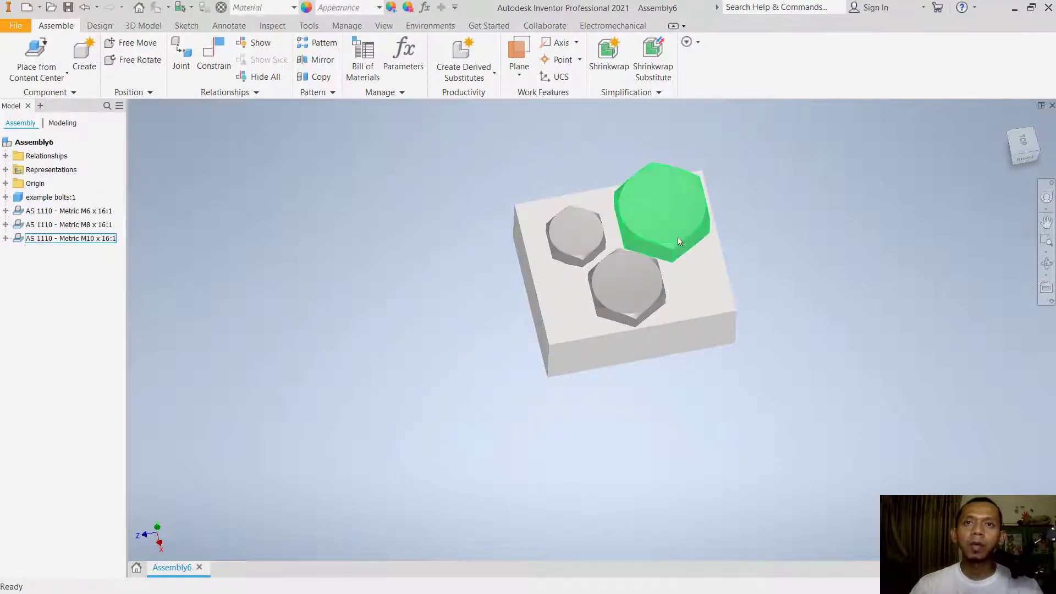
mouse_move(677, 238)
middle_mouse_down("shift")
mouse_move(638, 201)
mouse_move(481, 211)
middle_mouse_up("shift")
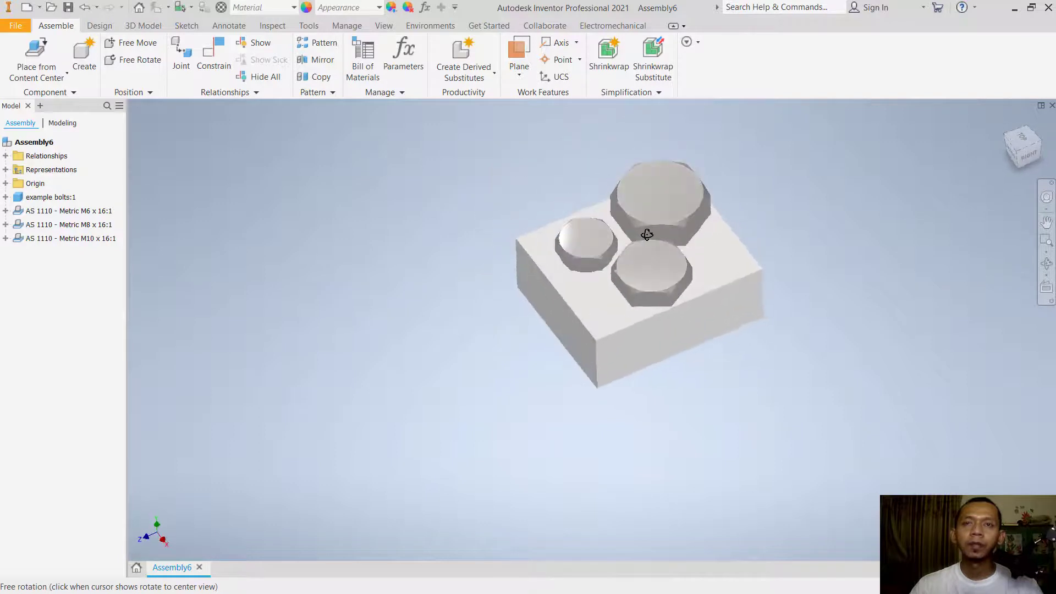
middle_click_drag(481, 211, 830, 259, "shift")
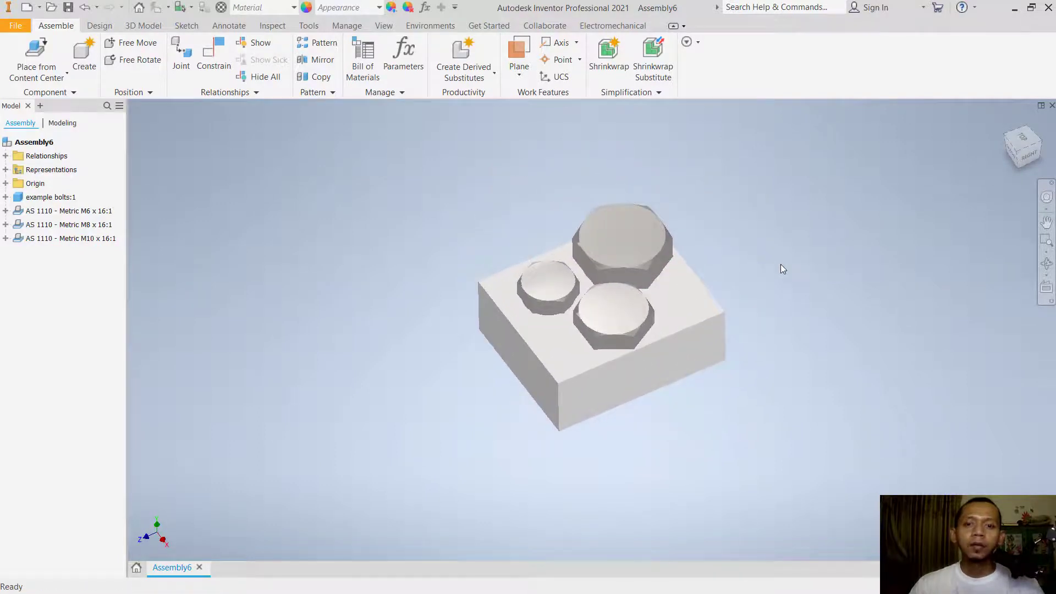